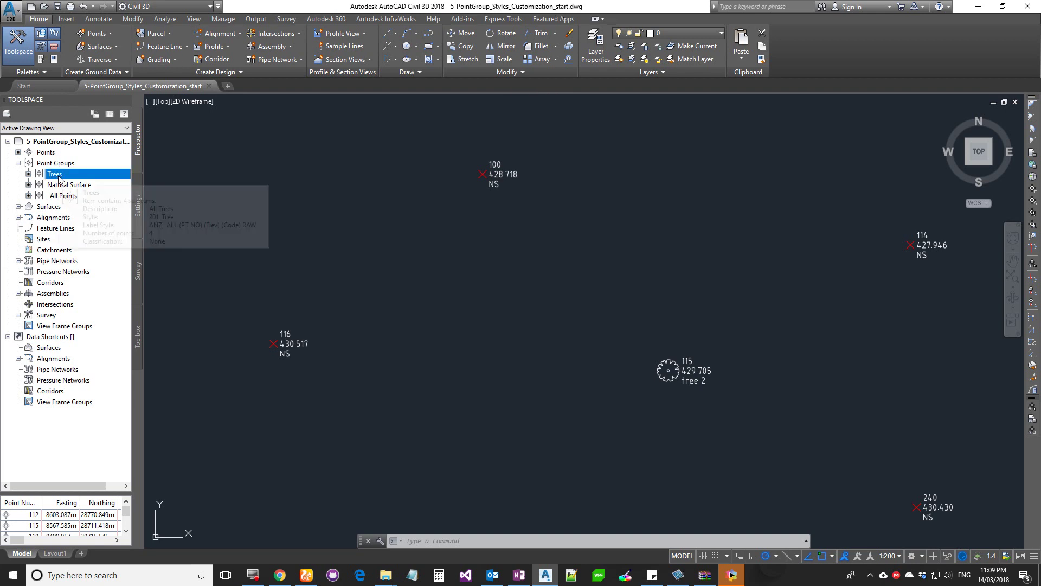
Expand Point Groups and open the Trees group's Properties dialog, moving it aside.
click(18, 164)
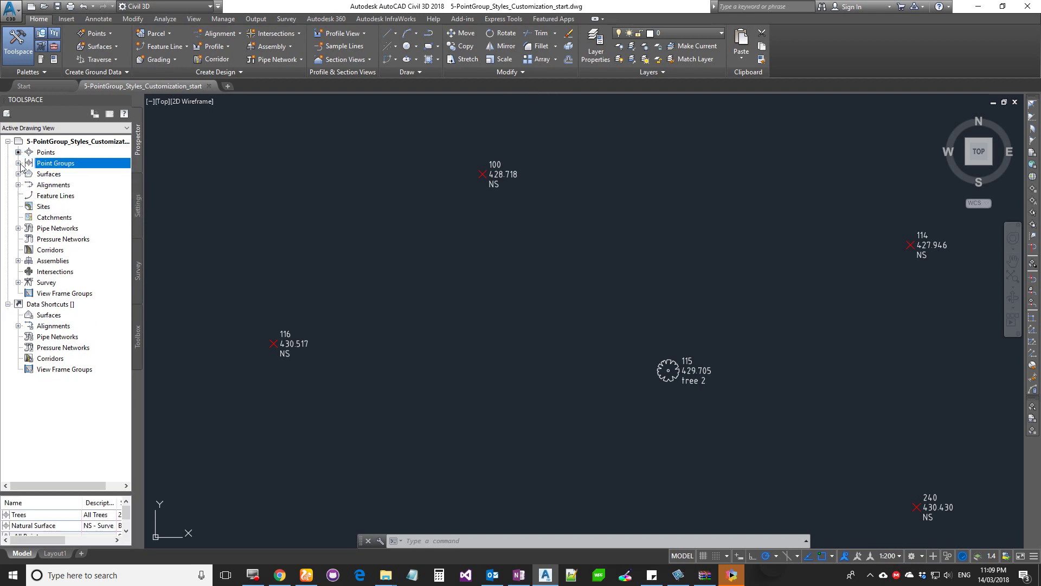
click(19, 163)
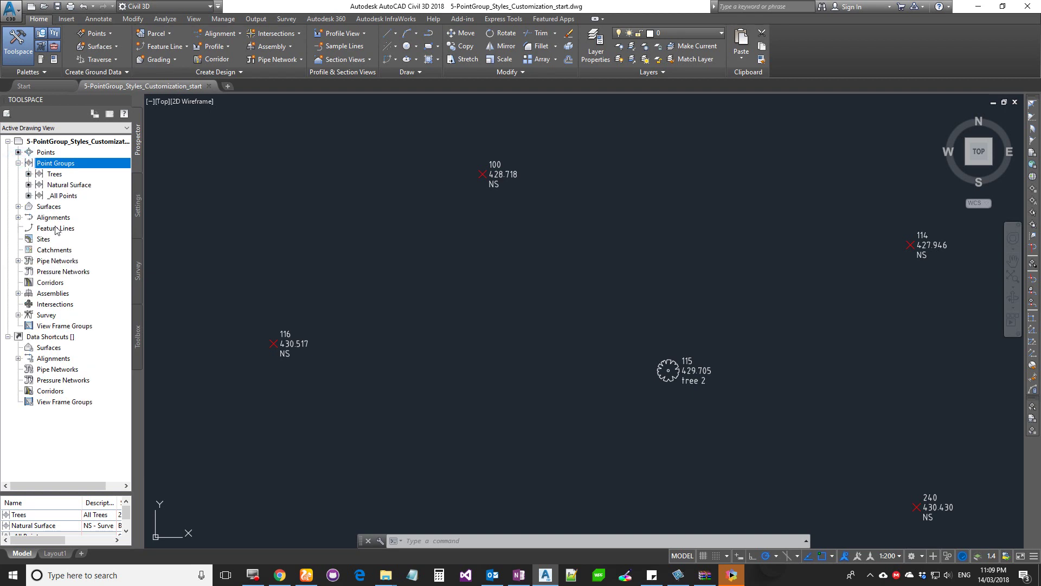
click(52, 174)
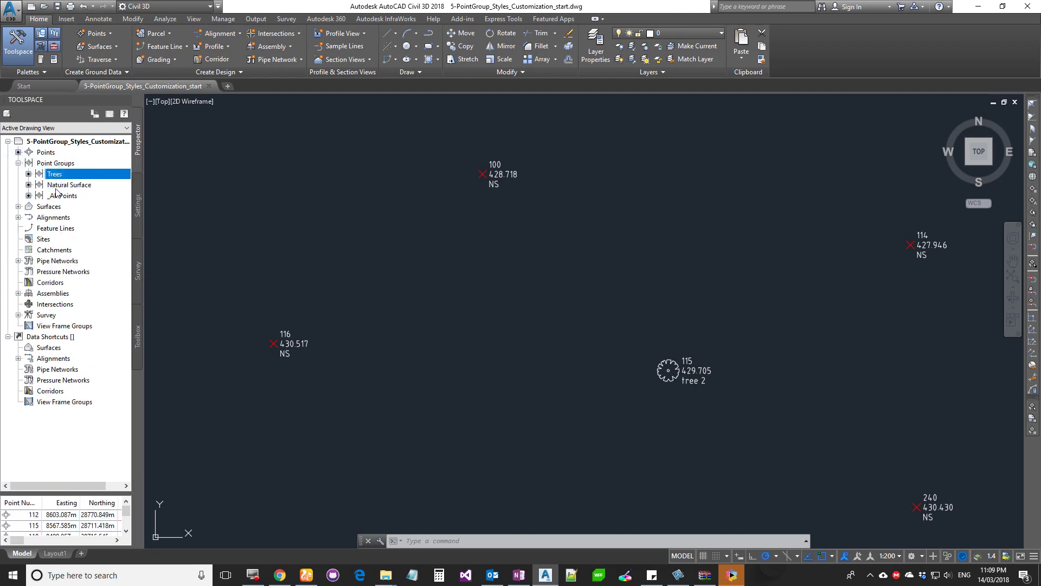
right_click(58, 175)
click(90, 182)
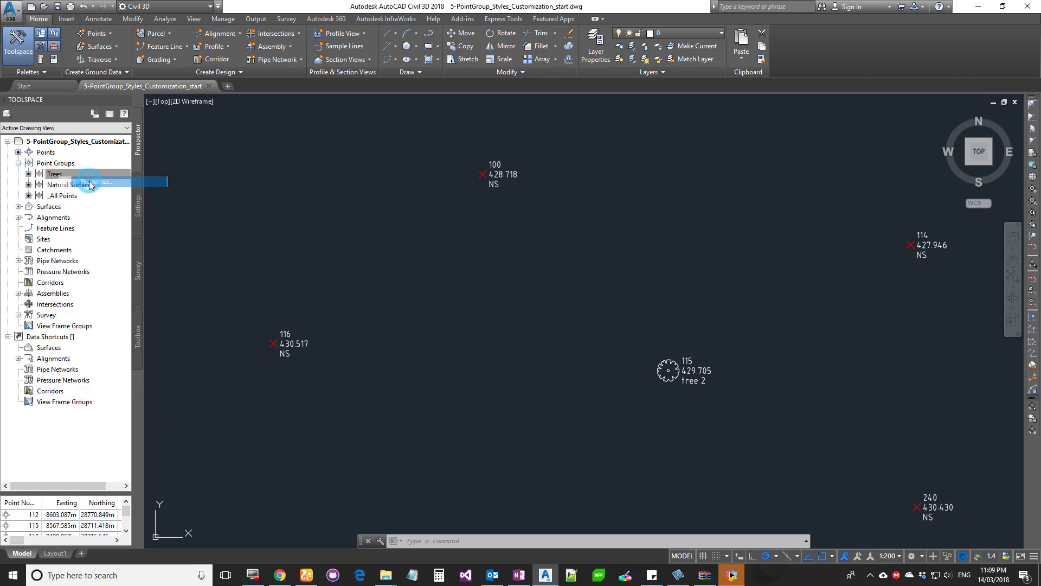
drag(325, 183, 551, 144)
Check the All Trees description and 201_Tree point style while viewing tree points 115 and 116.
double_click(452, 185)
drag(445, 210, 476, 210)
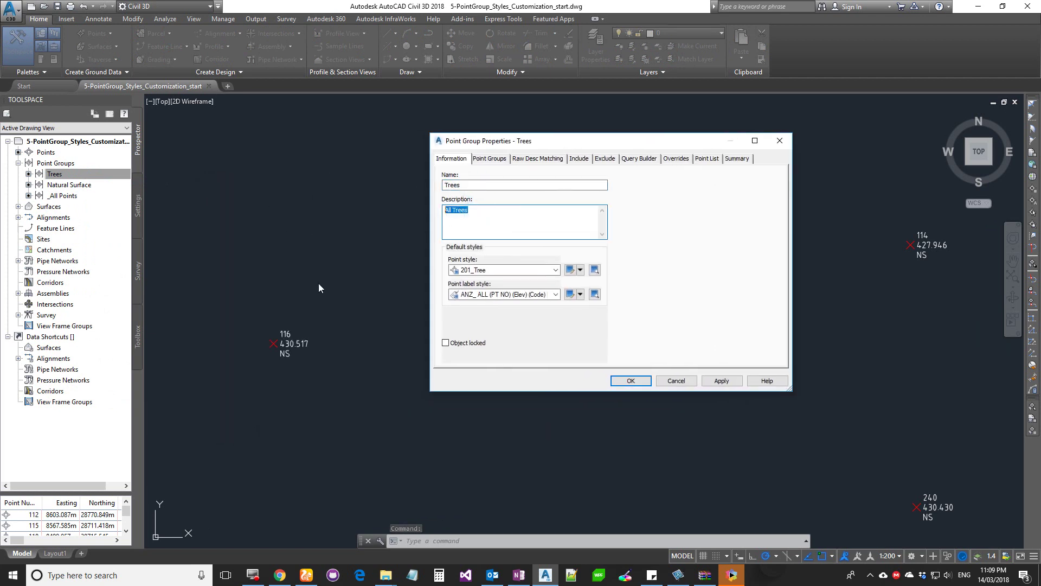
click(489, 270)
click(488, 277)
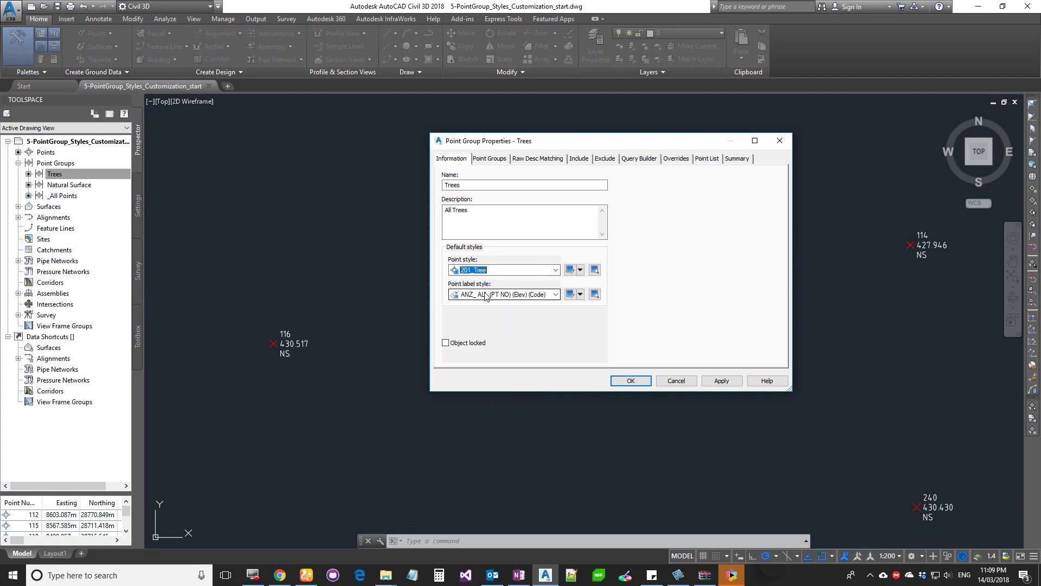
drag(591, 146, 338, 158)
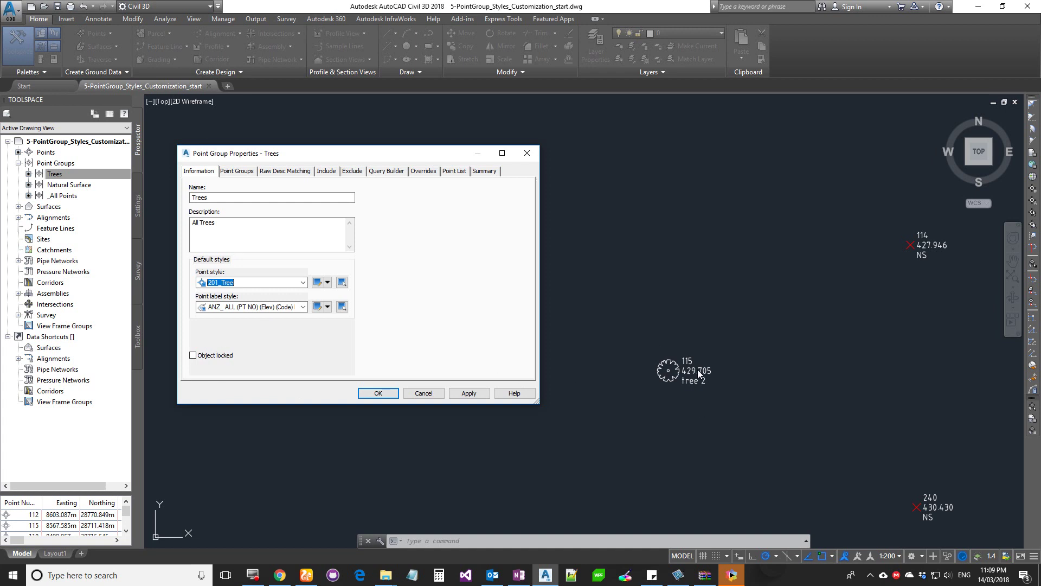
drag(348, 154, 596, 138)
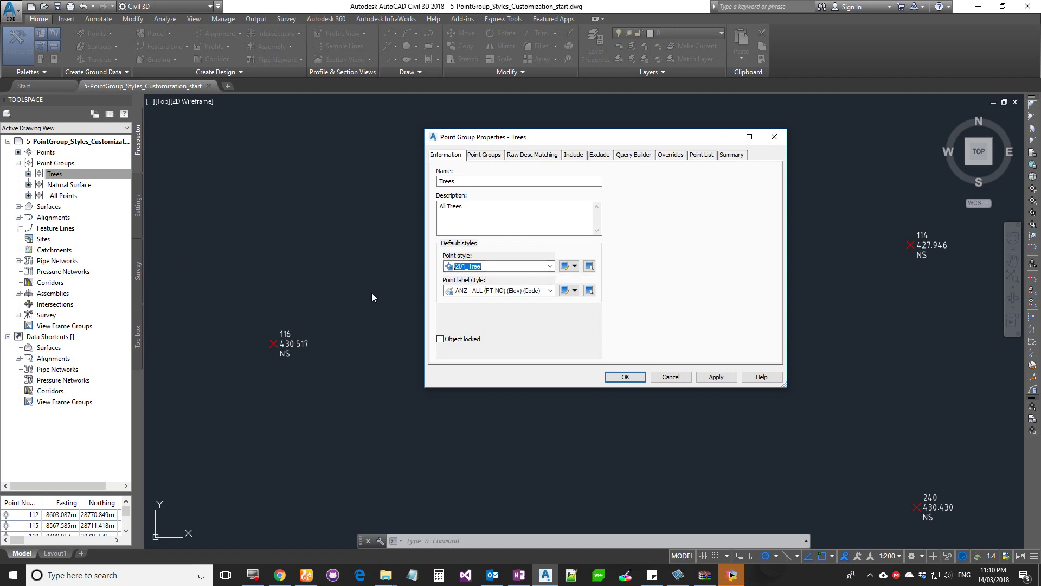
Bring up the create/copy/edit menu beside the 201_Tree point style.
click(550, 267)
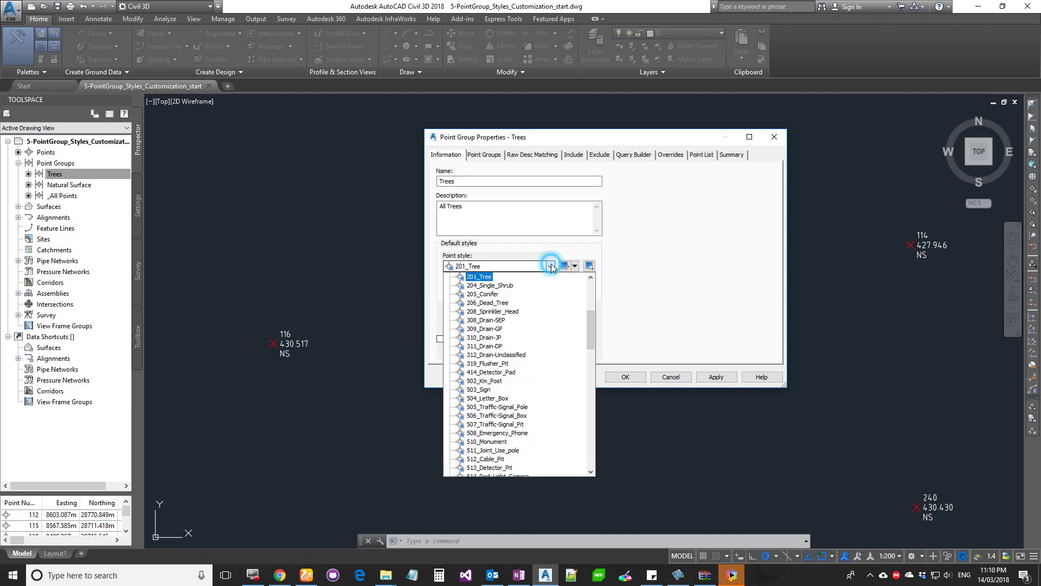
click(682, 265)
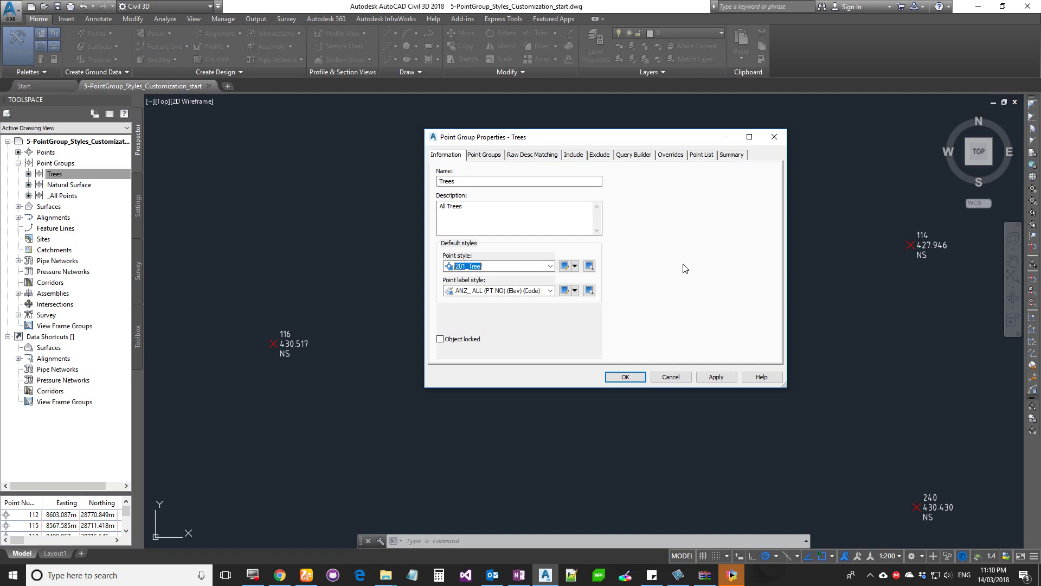
click(576, 268)
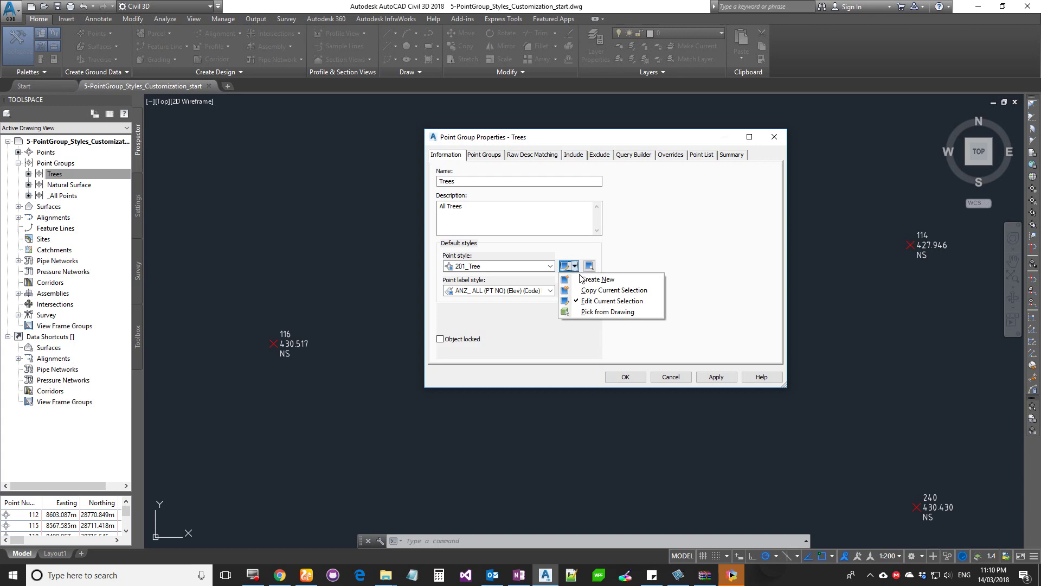
Copy 201_Tree as a new style named 201_Tree_Expertisor and view its Marker settings.
click(604, 291)
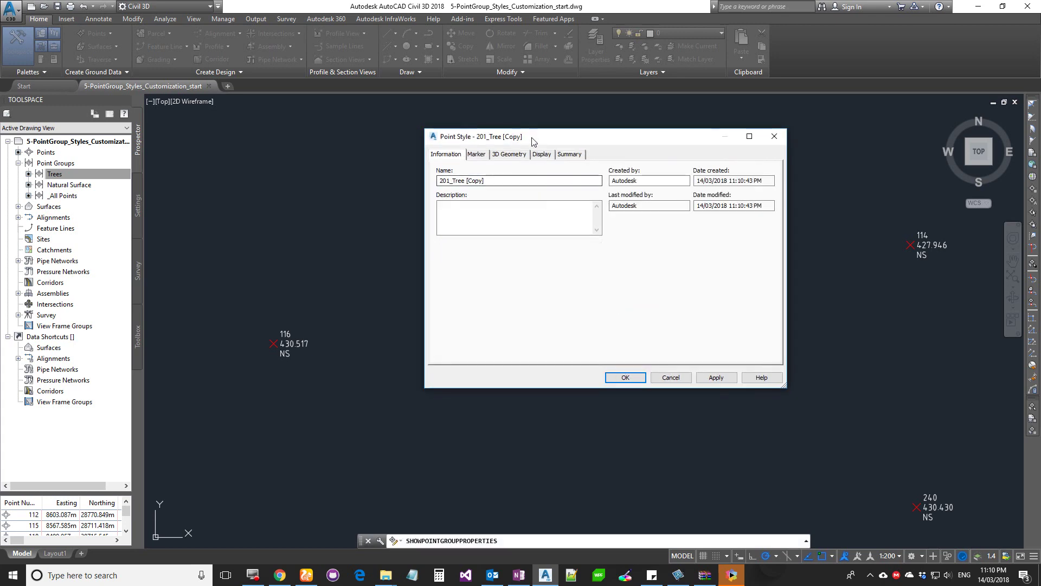
drag(538, 349, 516, 349)
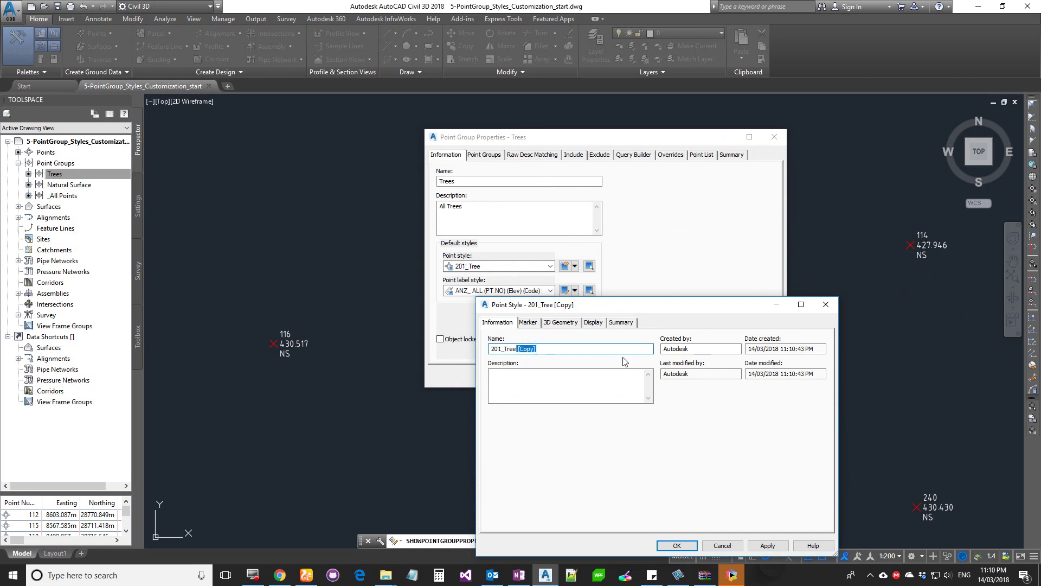
text(_Expertisor)
drag(583, 350, 517, 349)
drag(587, 305, 623, 228)
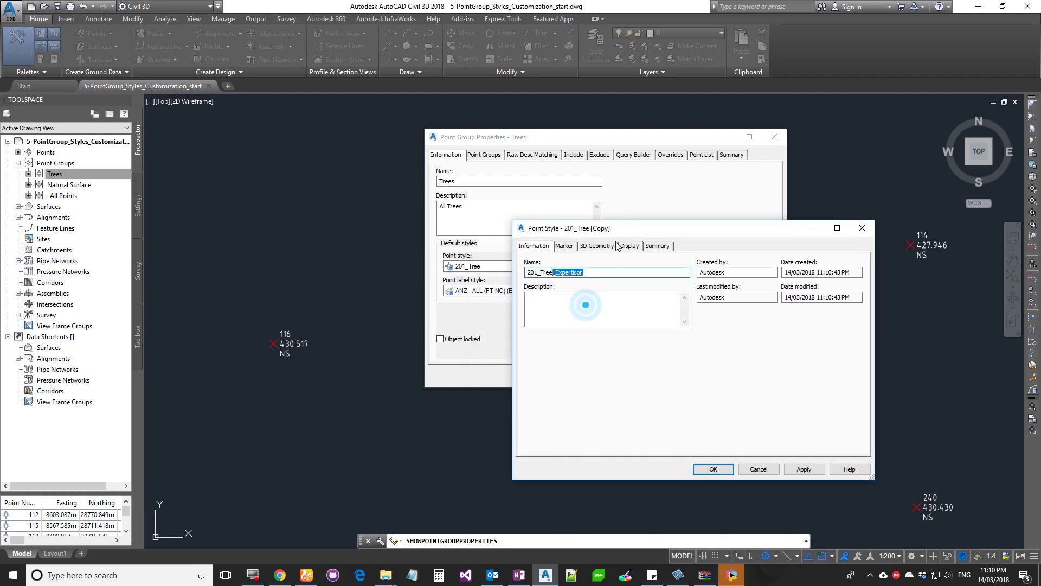
click(566, 247)
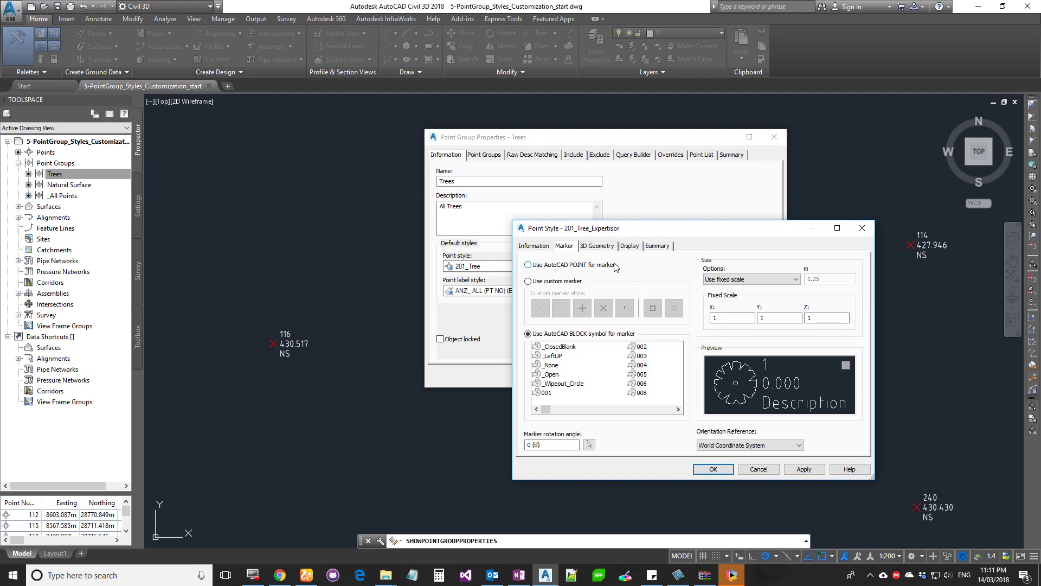
click(558, 281)
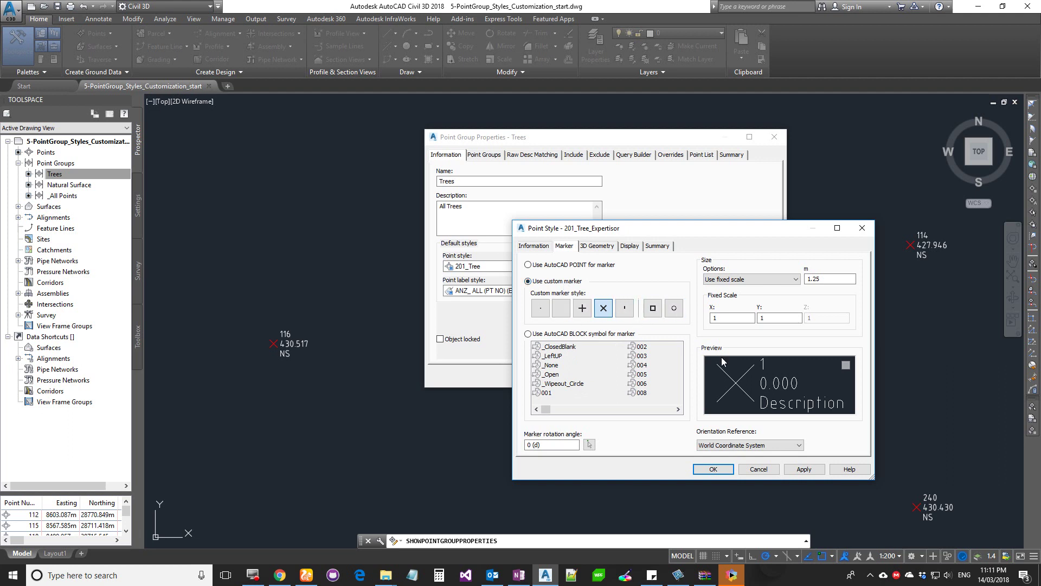
click(652, 308)
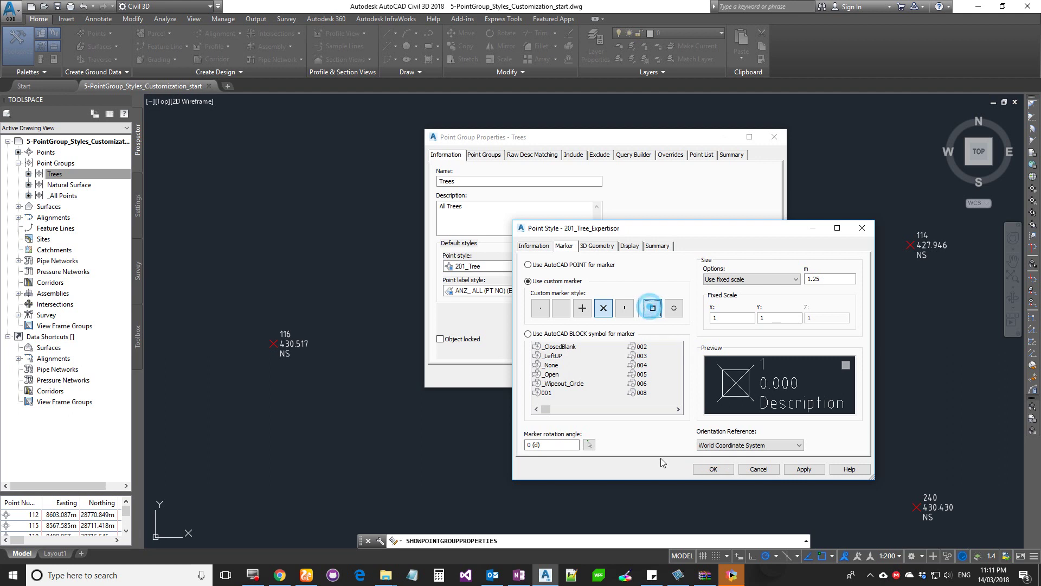
click(675, 308)
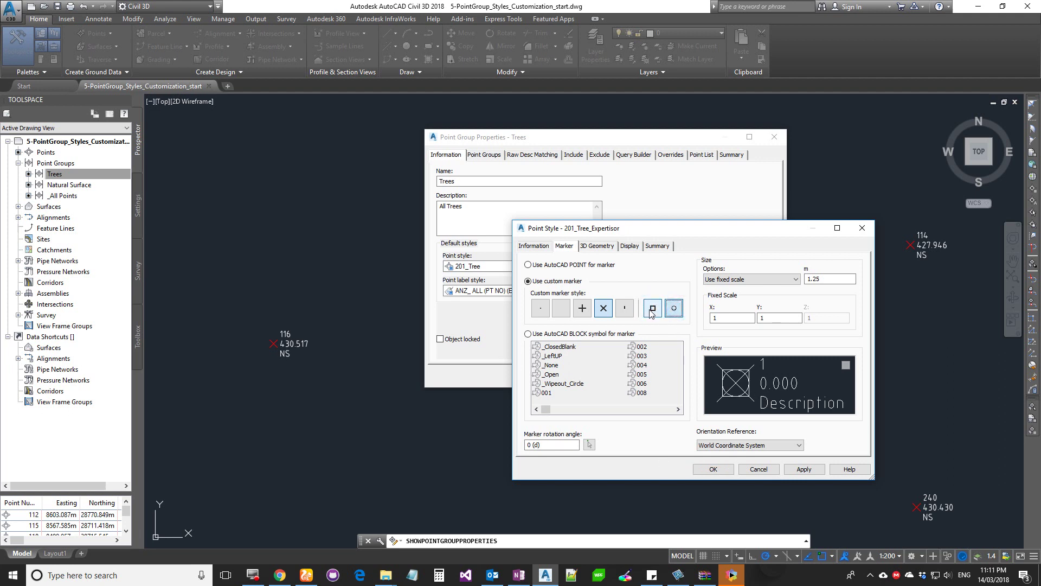
click(582, 307)
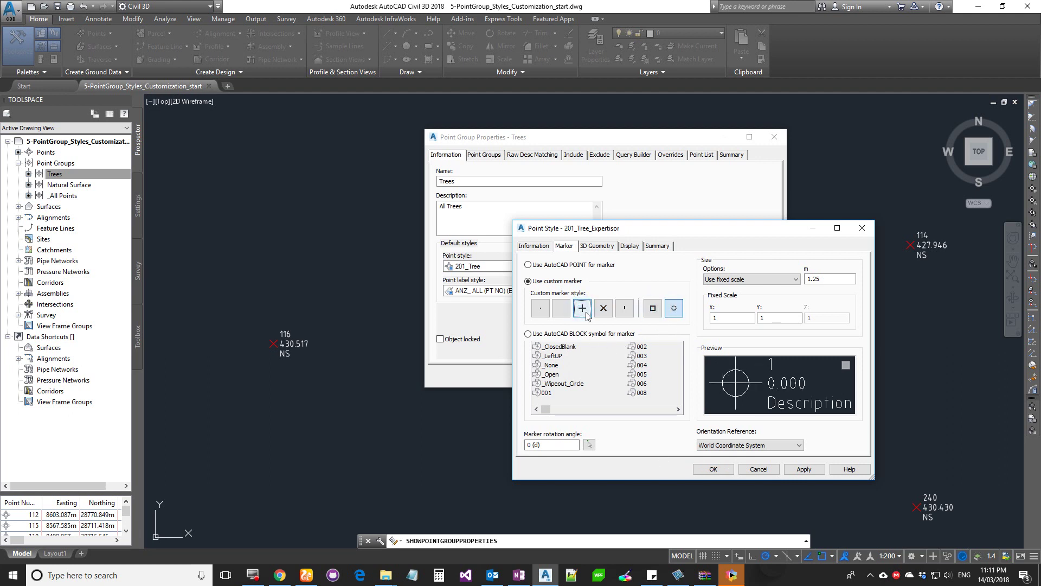
click(624, 308)
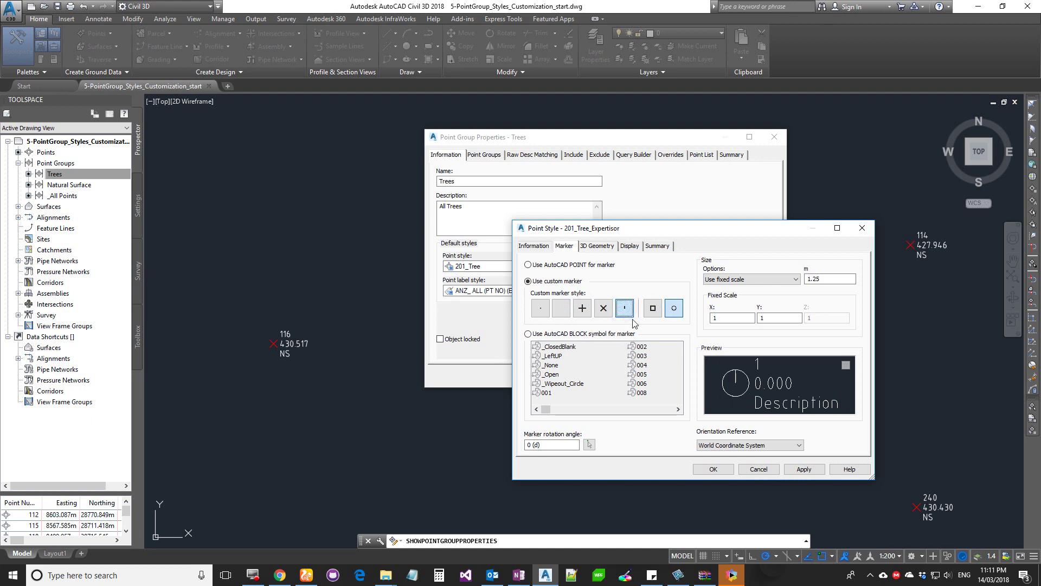
click(652, 307)
click(673, 308)
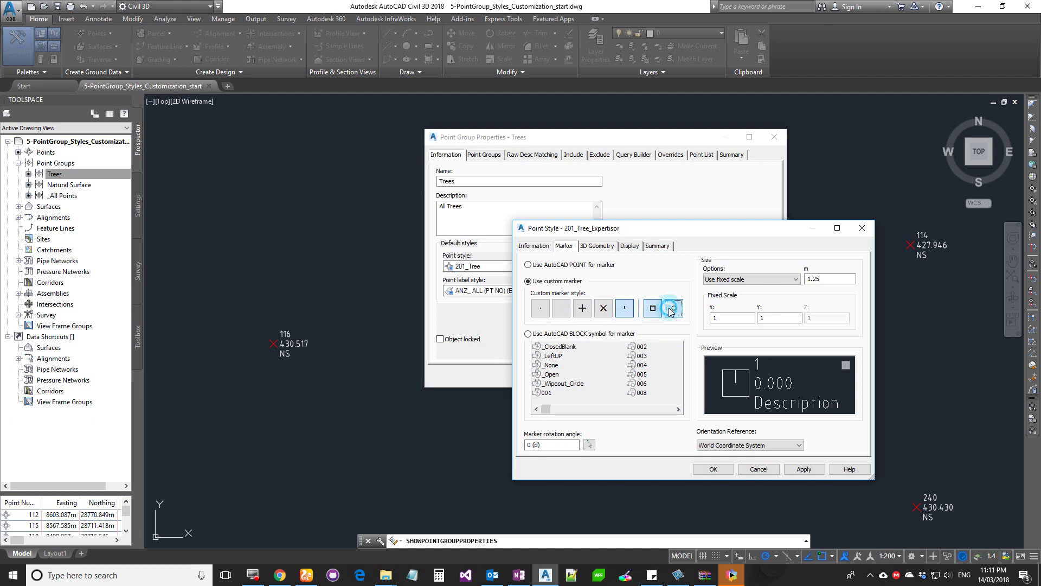
click(540, 307)
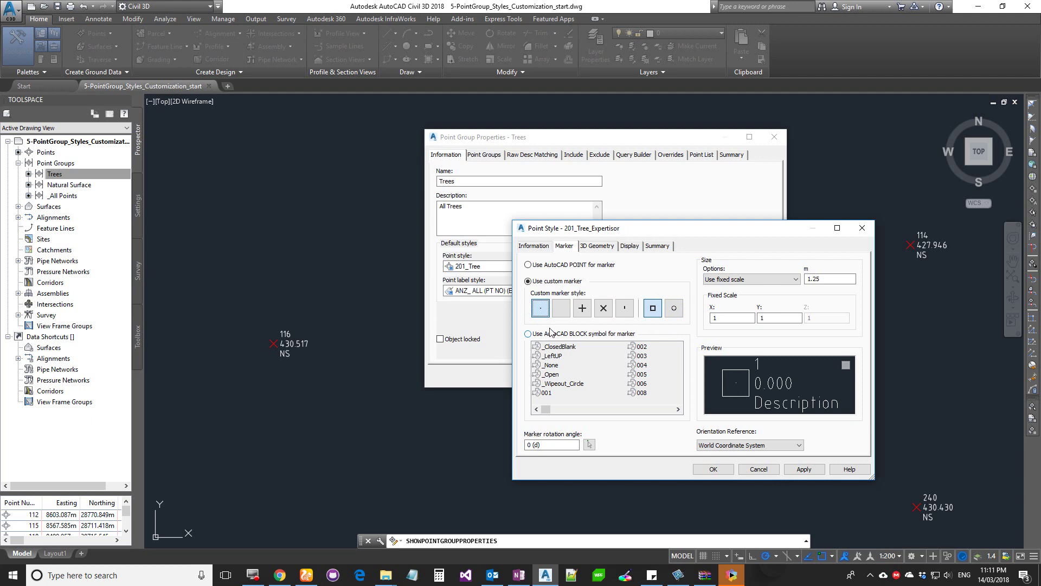
click(602, 308)
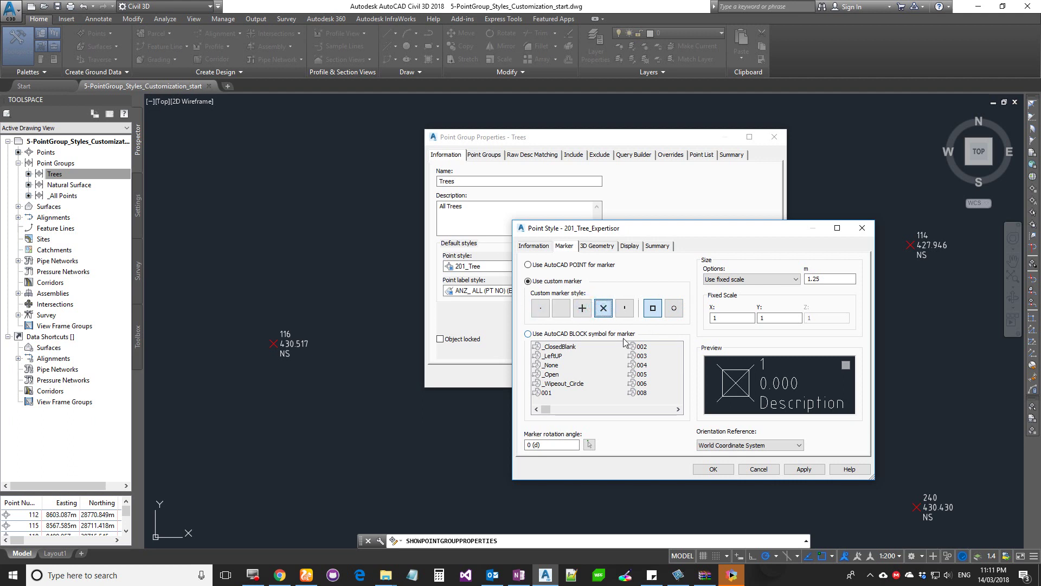
click(561, 334)
drag(545, 410, 611, 413)
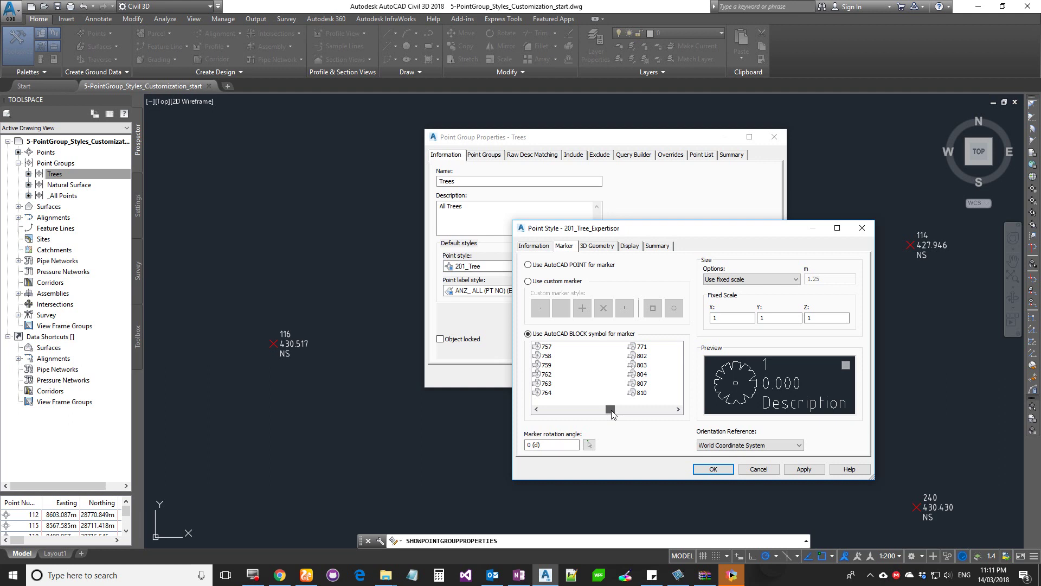
Browse the marker blocks, choose the Tree block, and show the 3D Geometry settings.
right_click(588, 358)
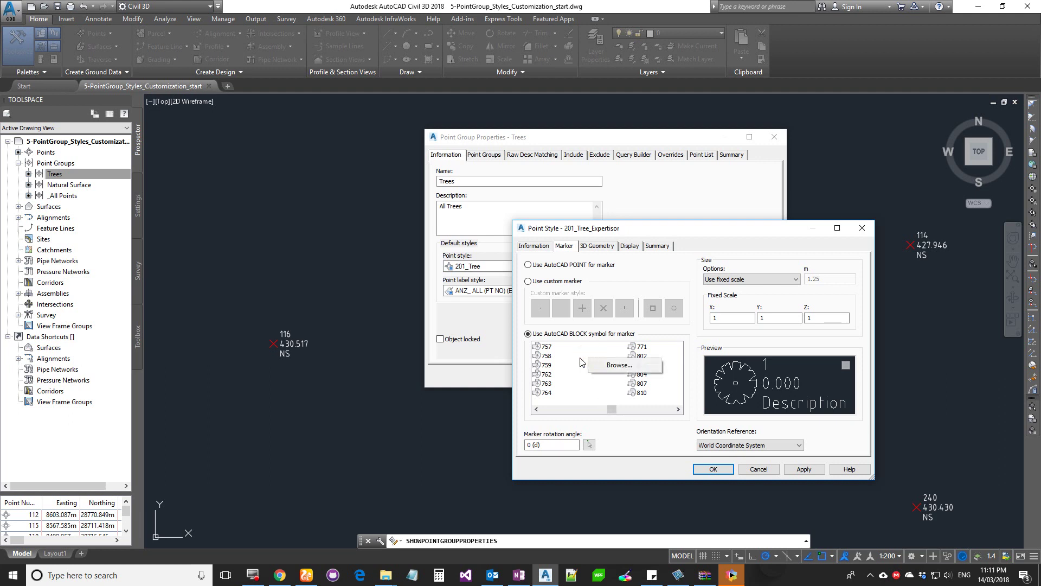
click(582, 361)
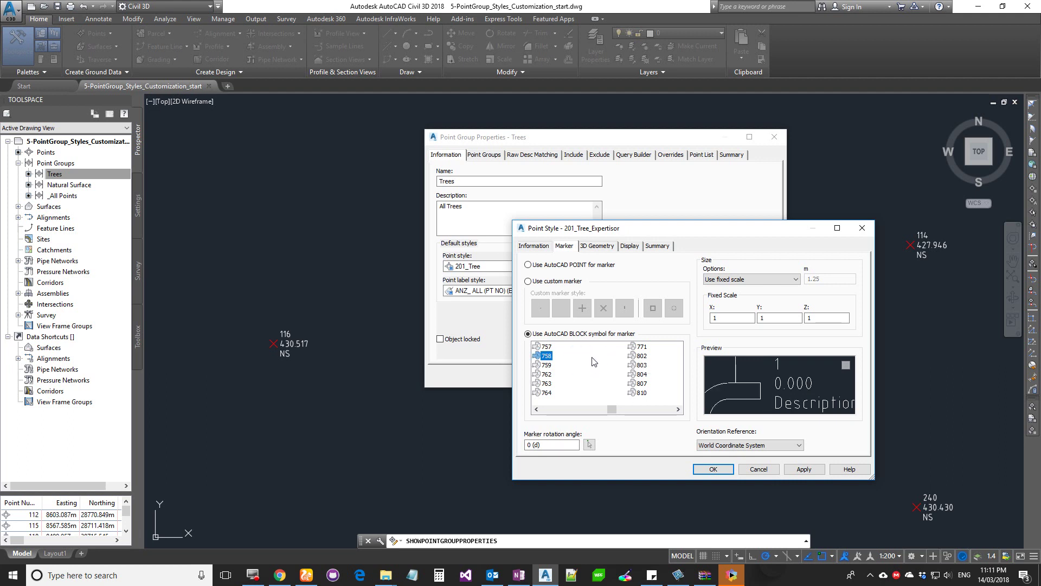
right_click(592, 359)
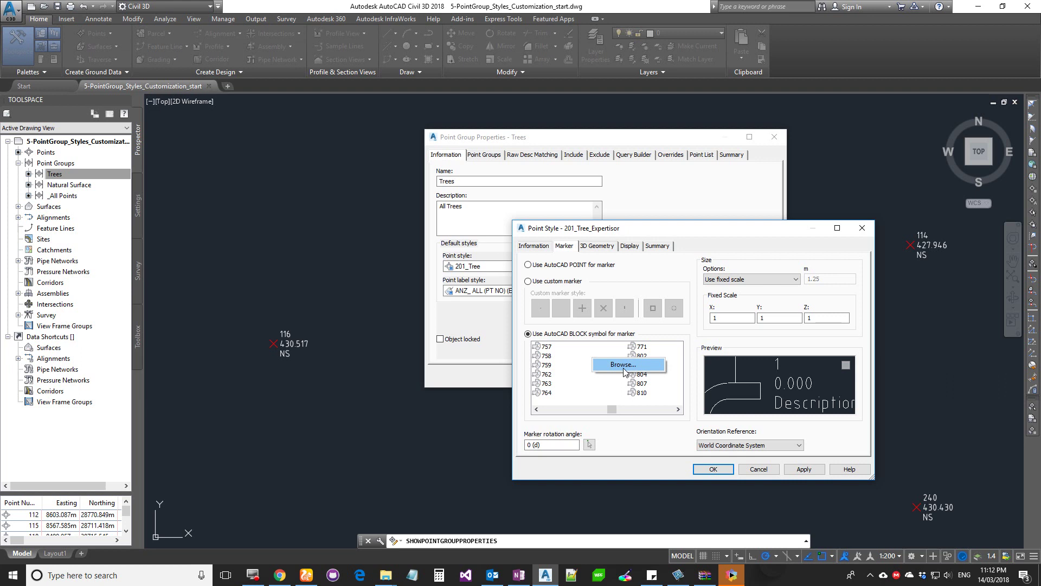
click(620, 420)
click(638, 378)
scroll(638, 380, down, 5)
click(641, 347)
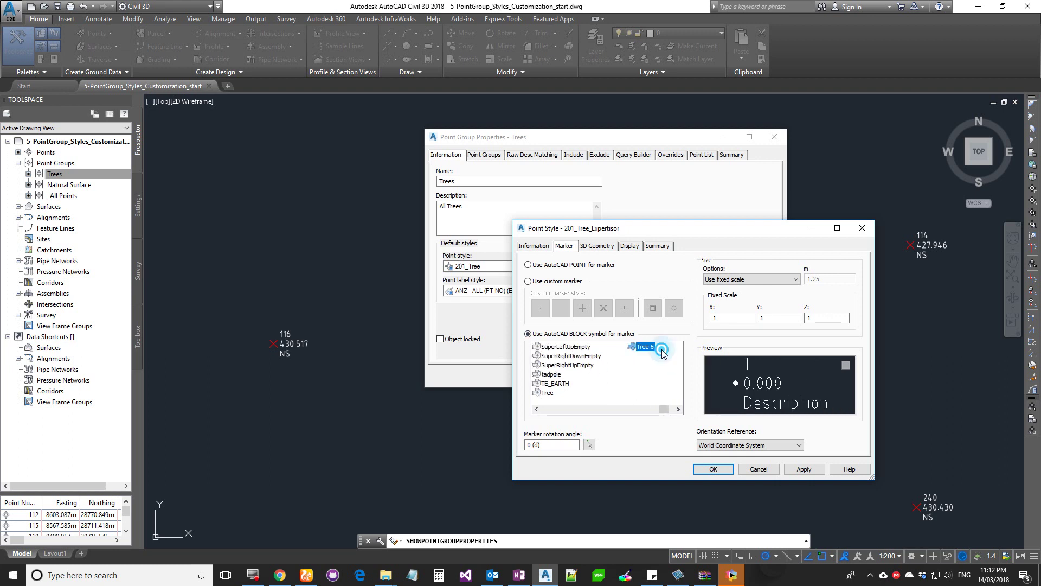
click(548, 393)
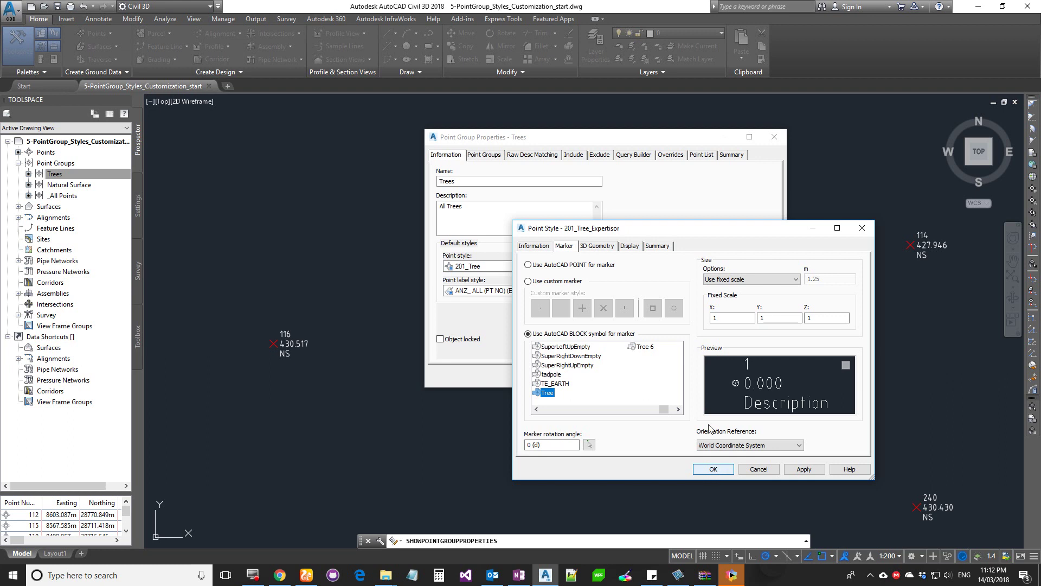
click(596, 246)
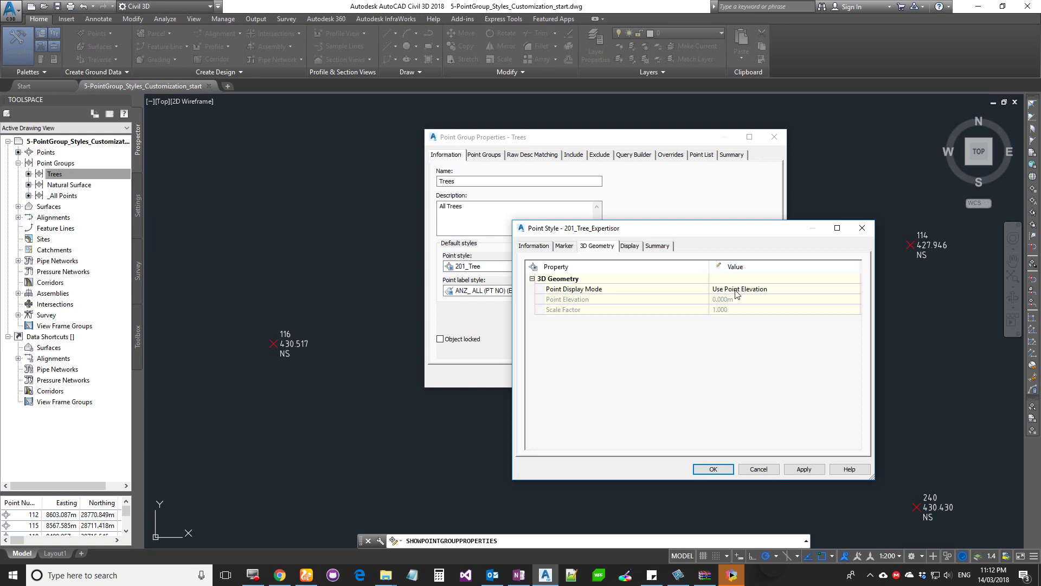
In the Display settings, switch the Label component's visibility back on.
click(630, 245)
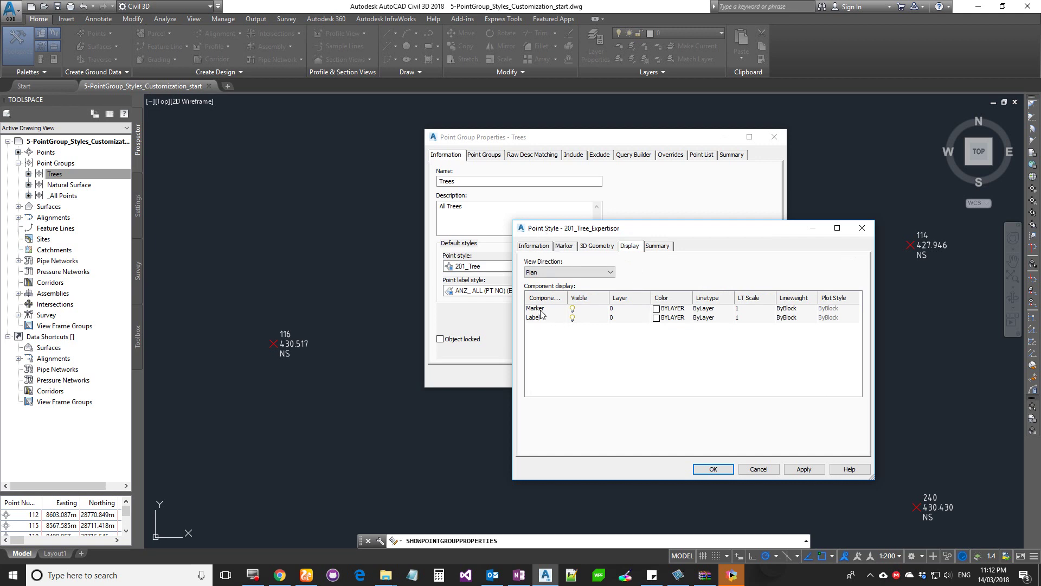
click(572, 318)
click(573, 319)
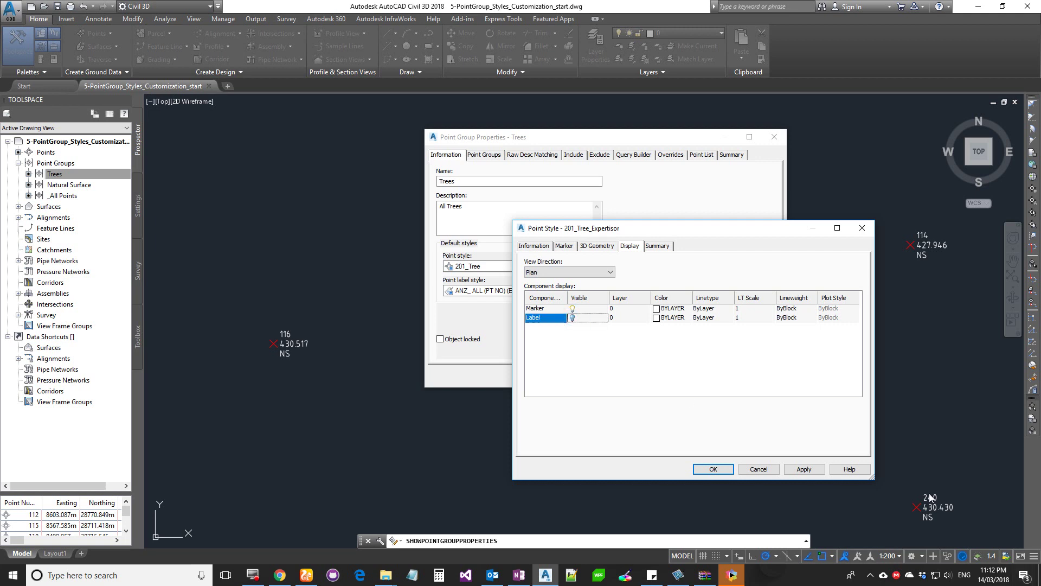
click(572, 318)
Accept the point style and Trees group properties, then zoom in on point 115.
click(722, 469)
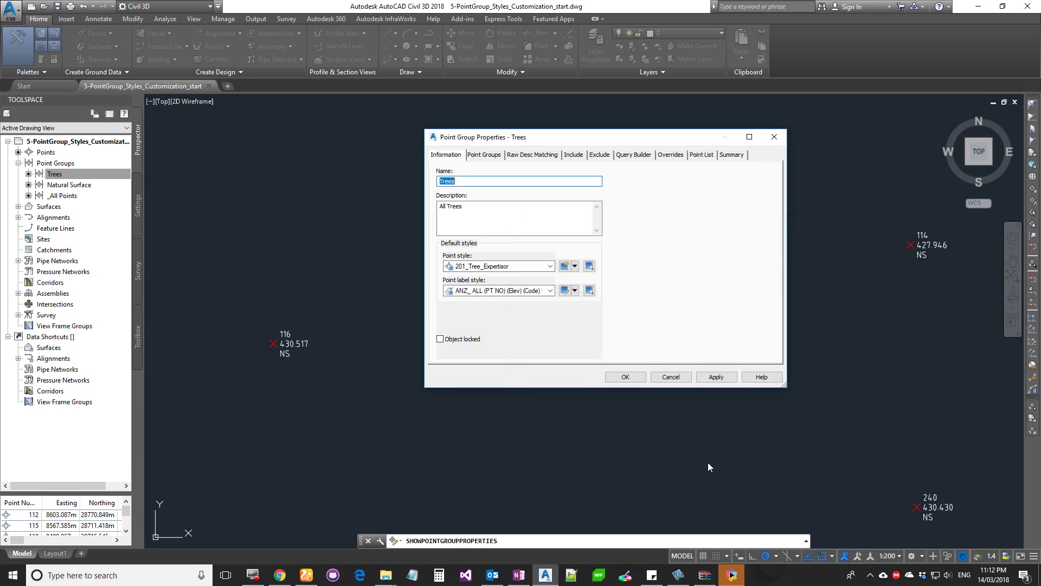
click(627, 376)
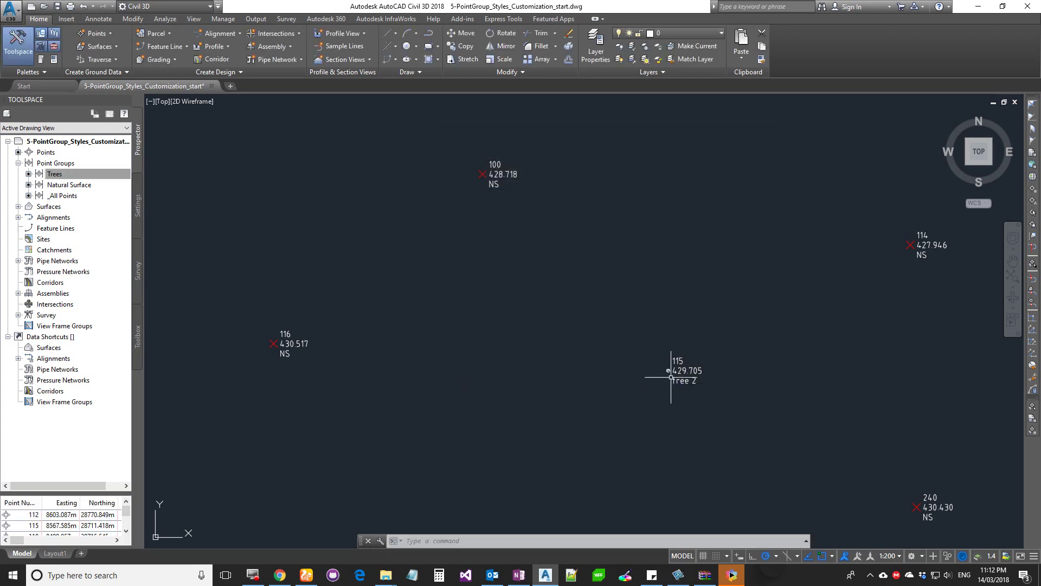
scroll(655, 358, up, 6)
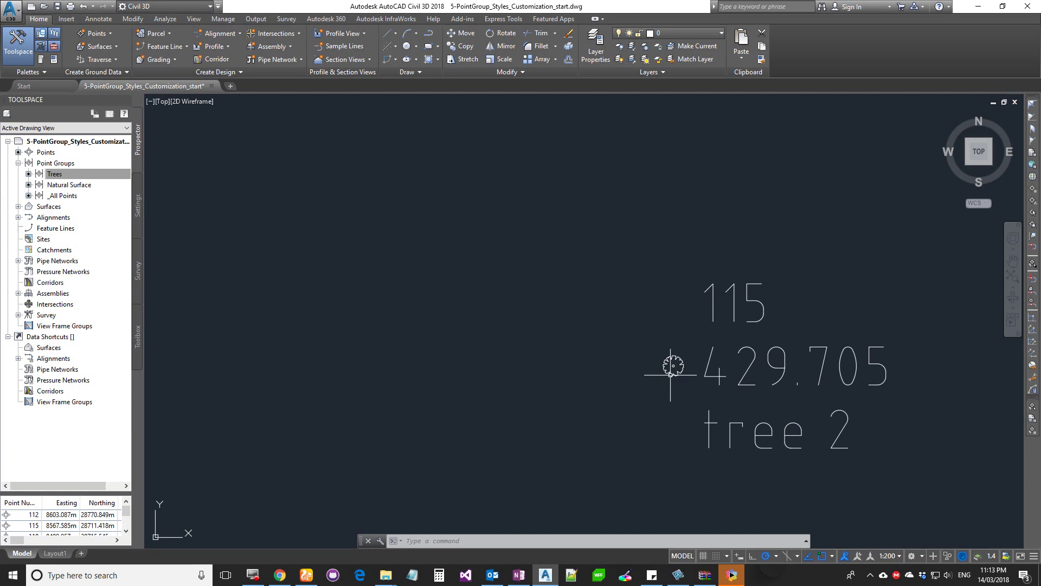
mouse_move(664, 366)
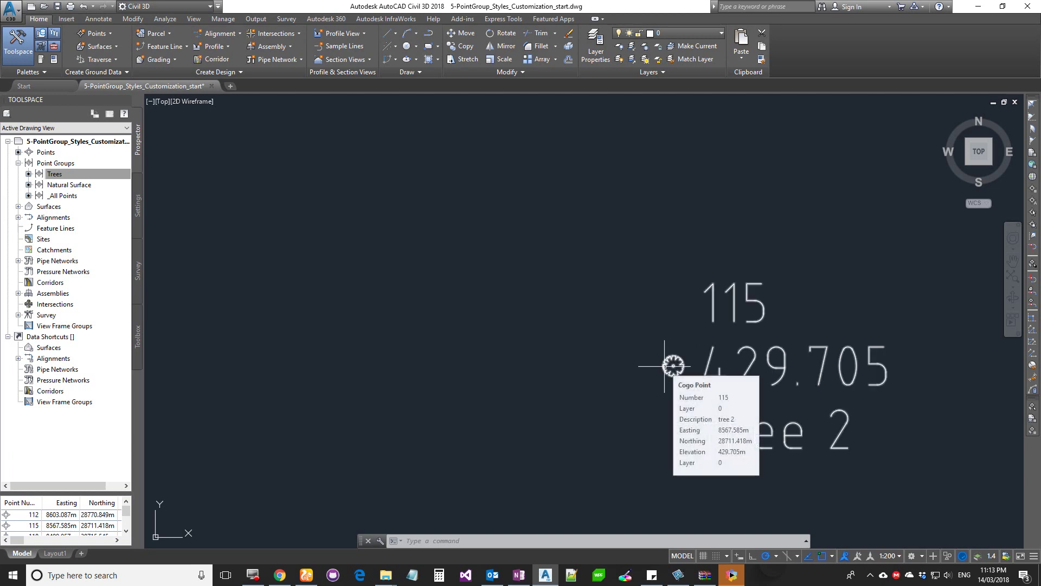
right_click(54, 174)
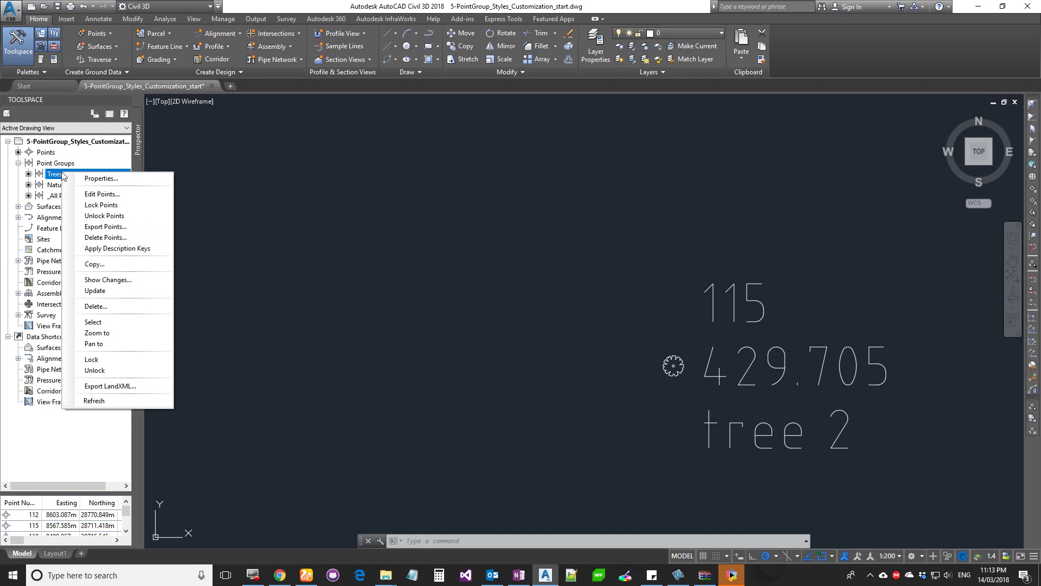
Copy the Trees label style as ANZ_ ALL (PT NO) (Elev) (Code) RAW Expertisor and view its General properties.
click(97, 178)
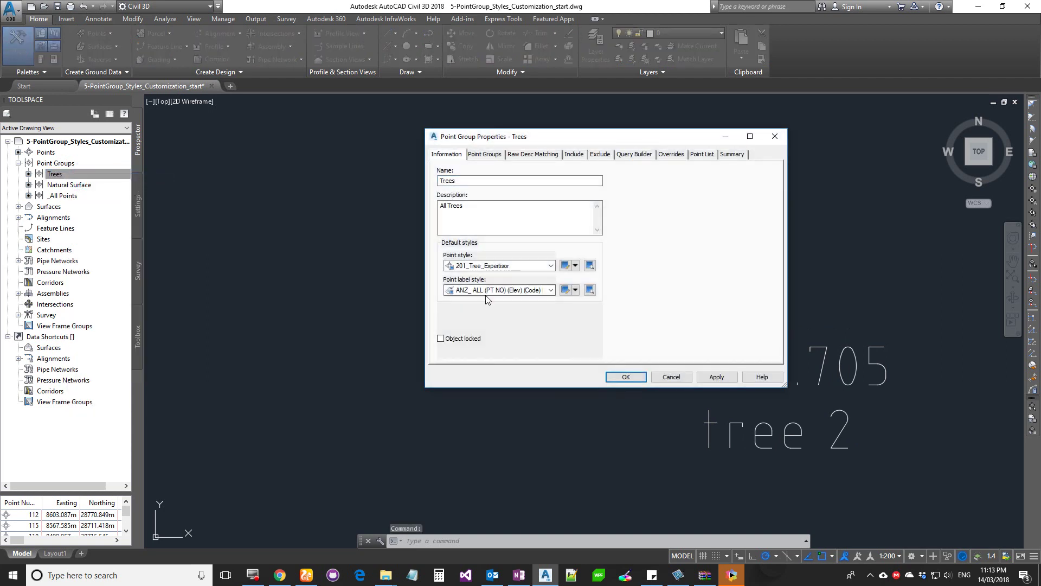
click(575, 289)
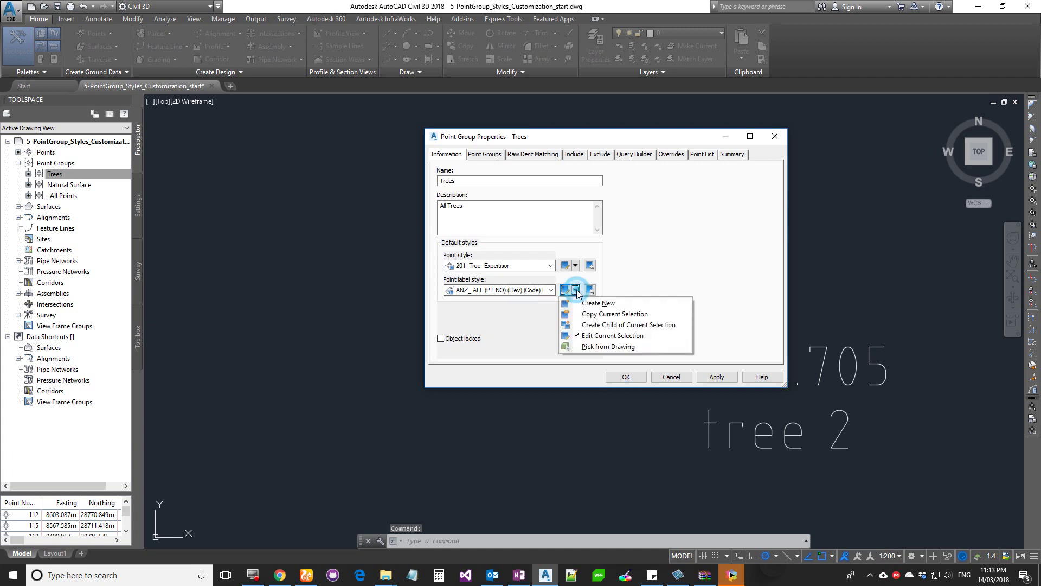
click(590, 315)
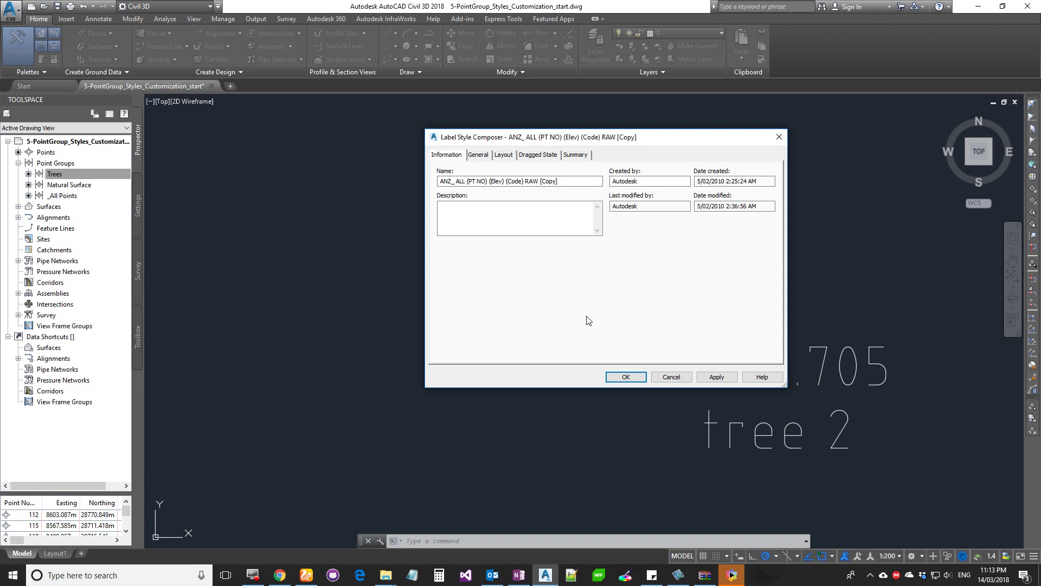
double_click(548, 181)
text(Expertisor)
click(478, 155)
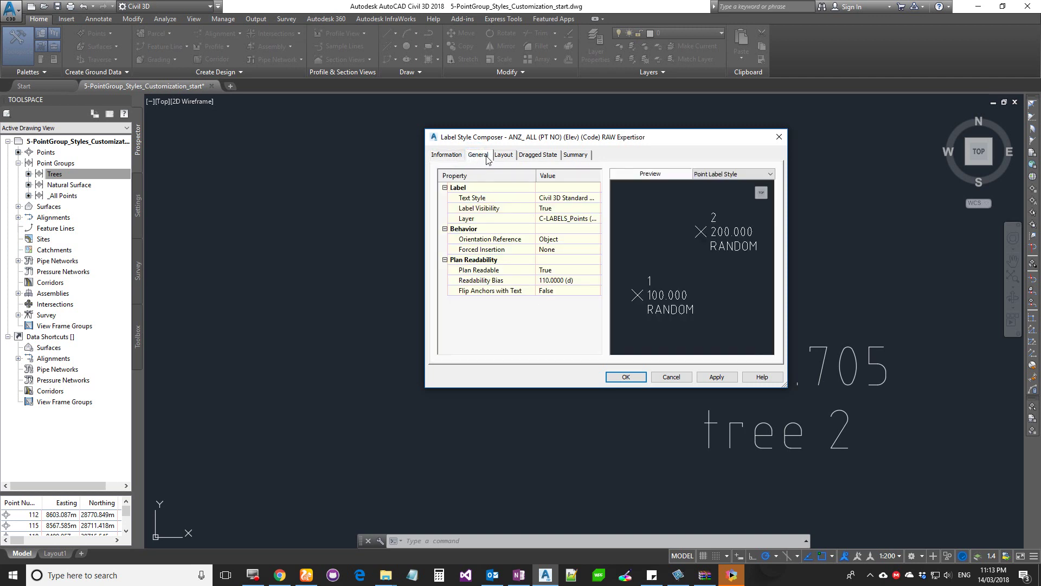
drag(515, 138, 530, 206)
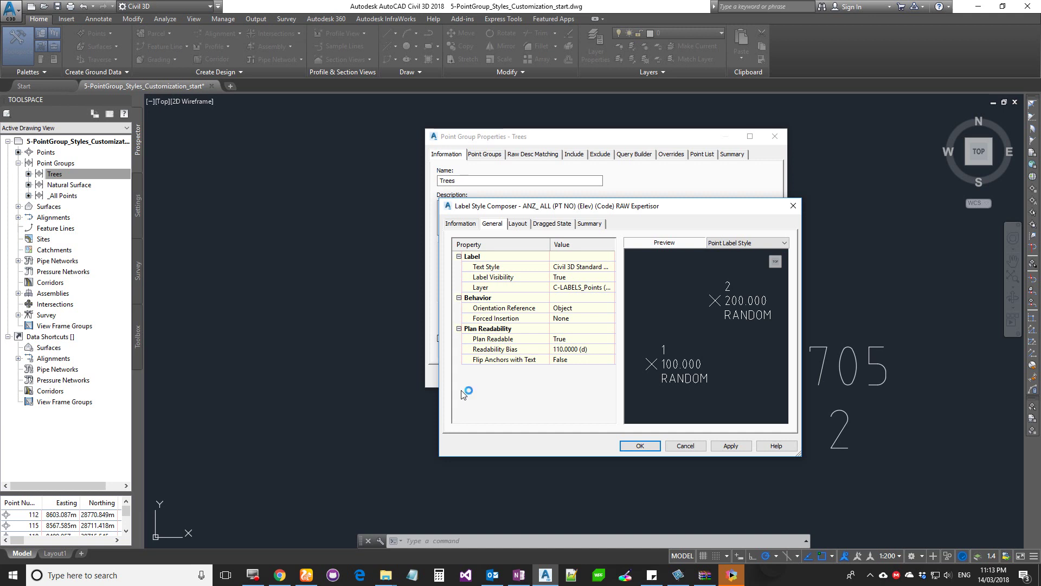
click(577, 268)
click(610, 267)
click(559, 313)
click(560, 324)
click(563, 333)
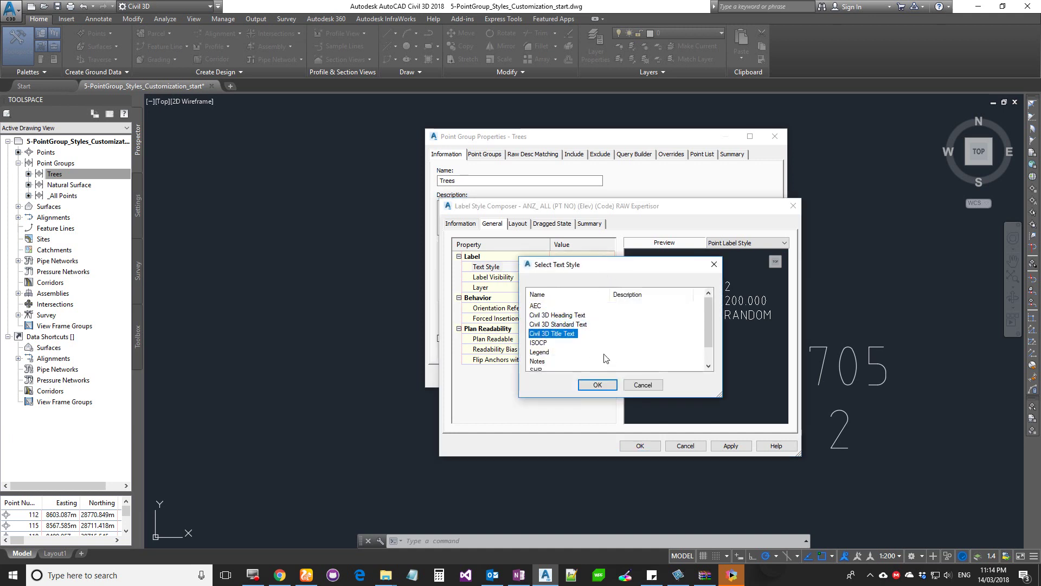
click(564, 315)
click(567, 324)
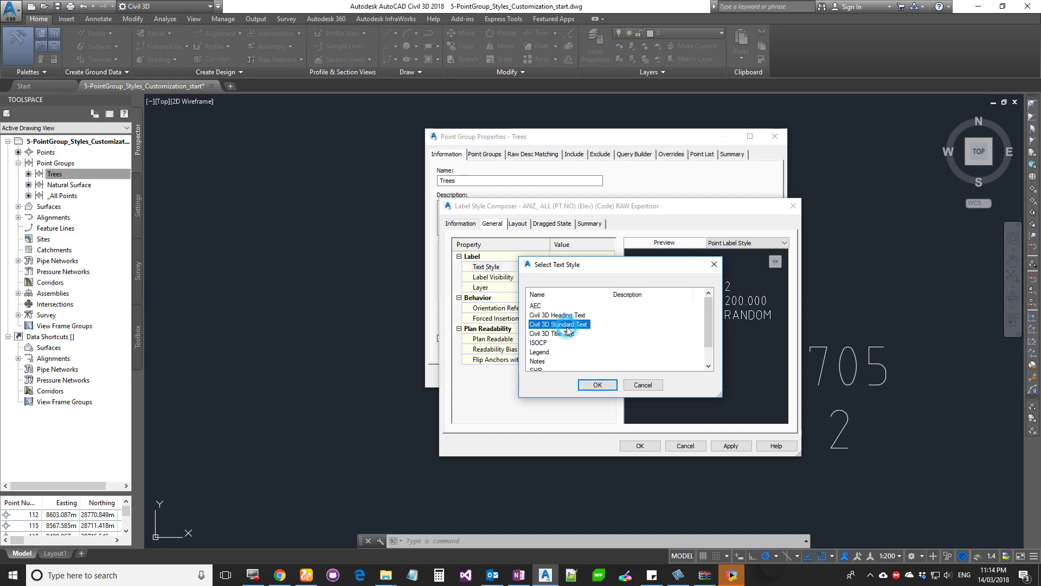
click(567, 333)
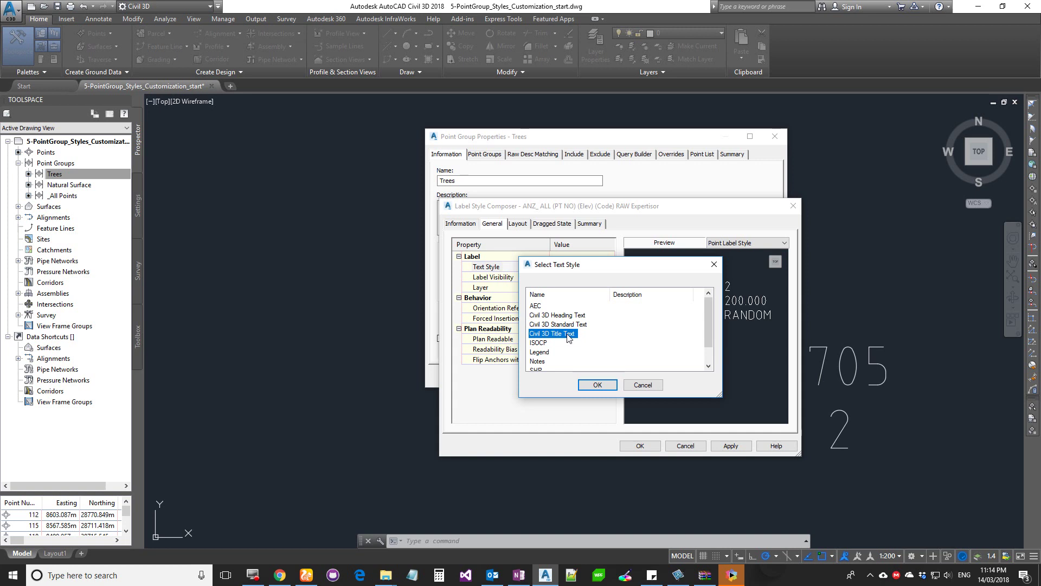
drag(607, 264, 449, 376)
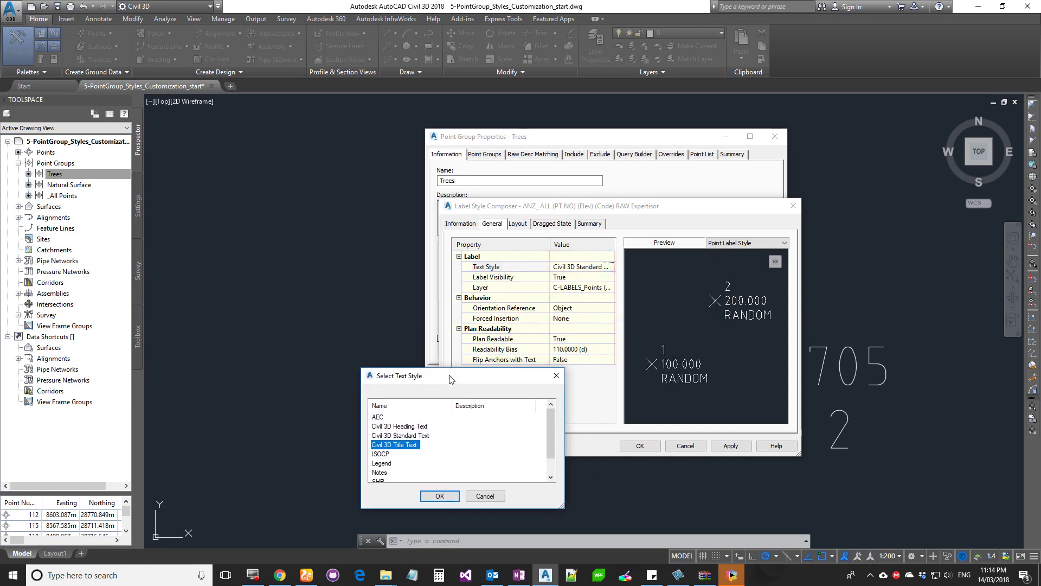
click(405, 435)
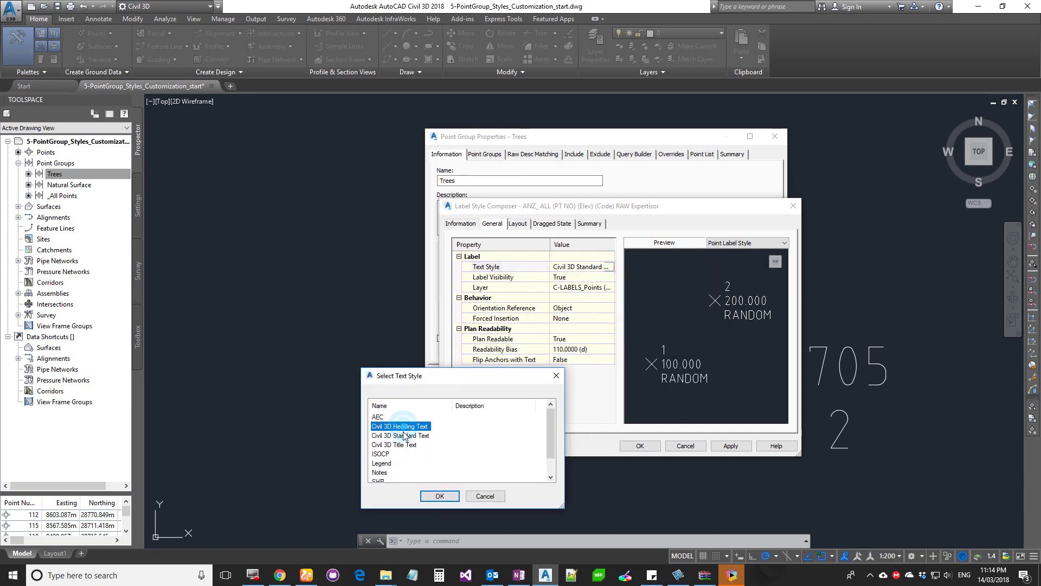
click(406, 444)
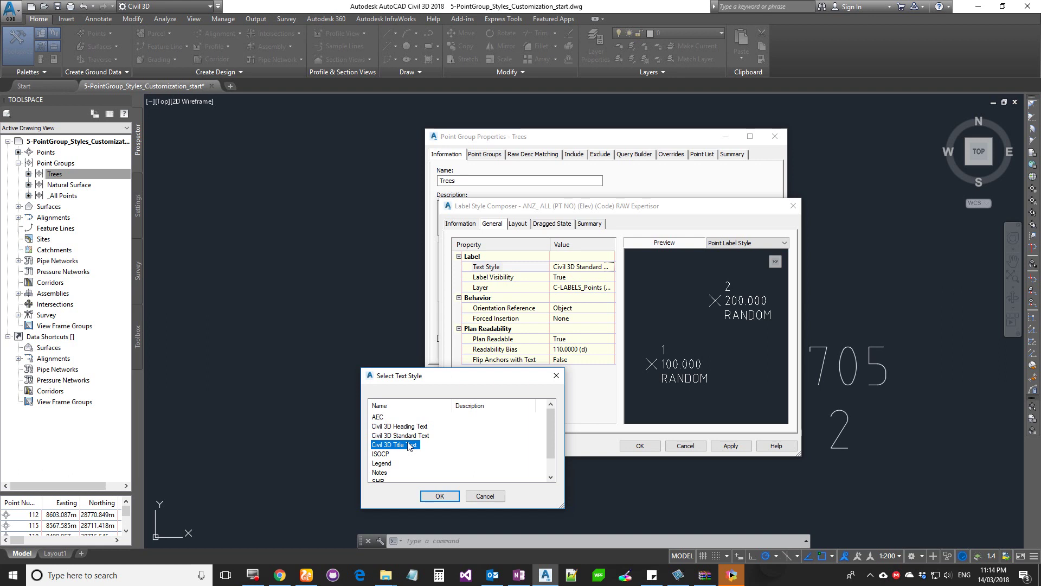
click(404, 417)
click(404, 425)
click(404, 444)
click(407, 435)
click(408, 444)
click(410, 426)
click(409, 435)
click(413, 444)
click(485, 495)
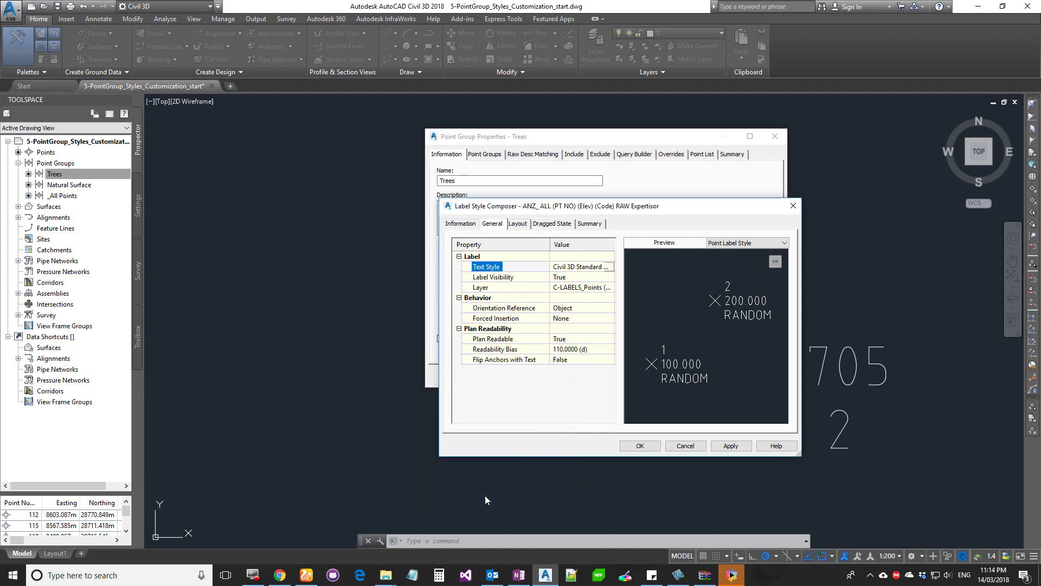
Switch Label Visibility to False, then back to True.
click(571, 279)
click(610, 277)
click(561, 297)
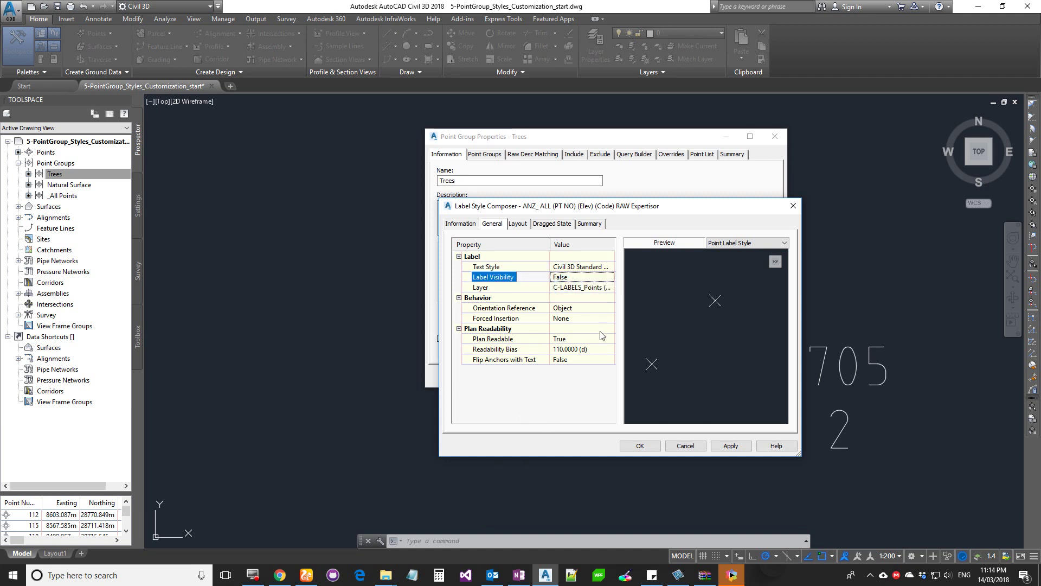
click(596, 277)
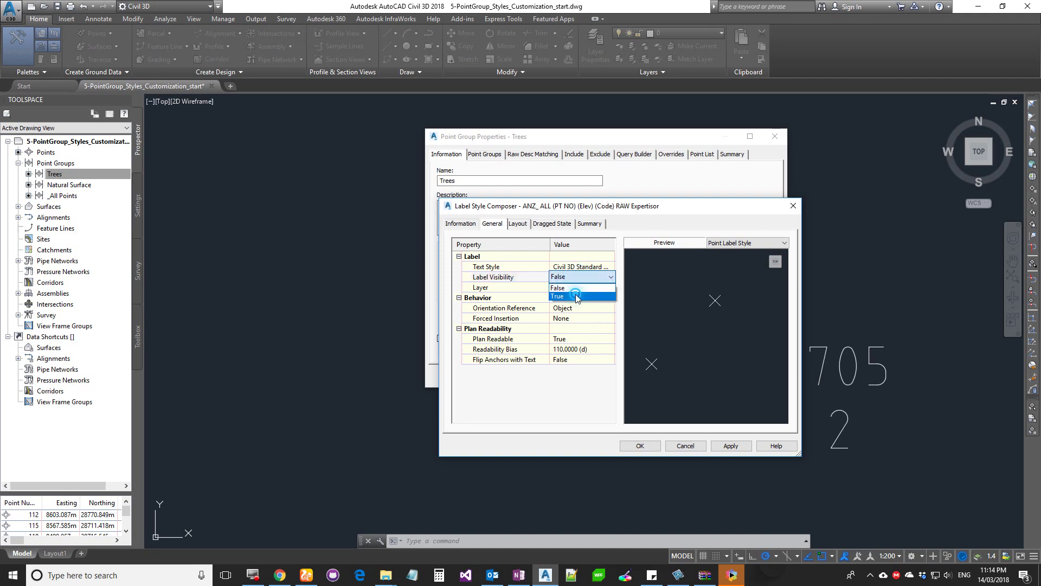
click(569, 287)
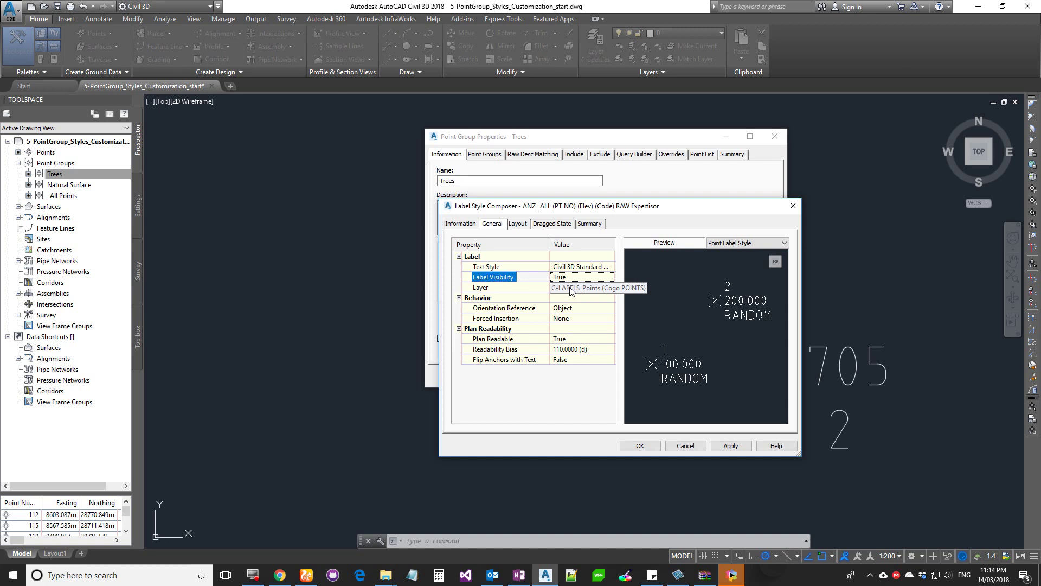
Check the label layer, keep Plan Readable set to True, and view the Layout settings.
click(571, 288)
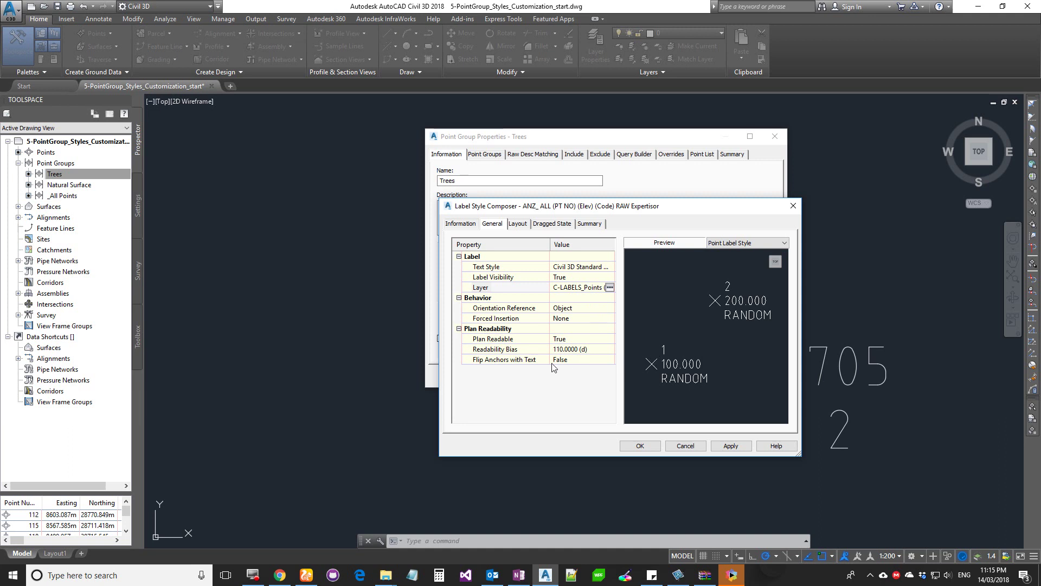
click(569, 340)
click(569, 339)
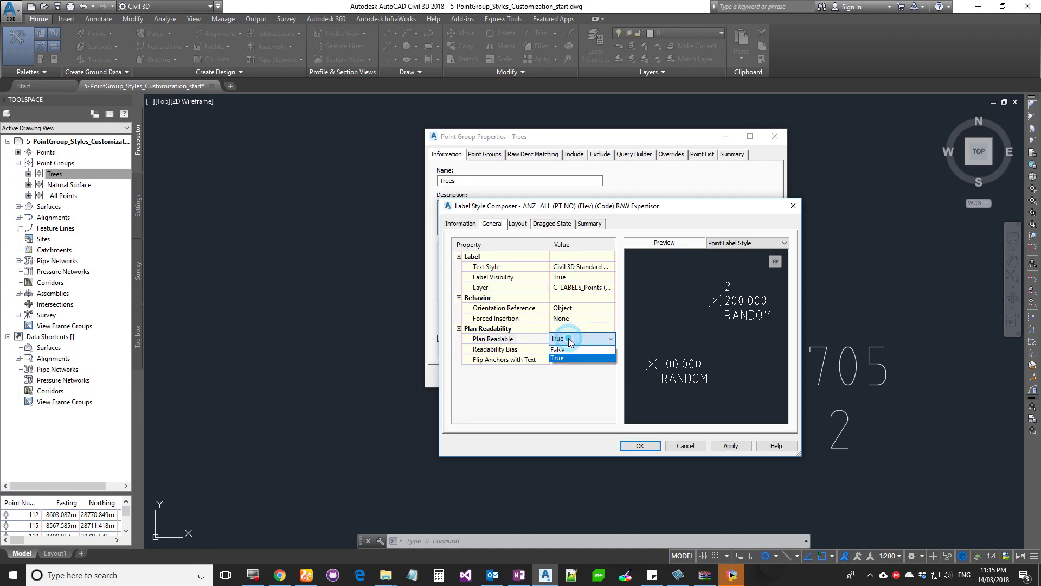
click(569, 340)
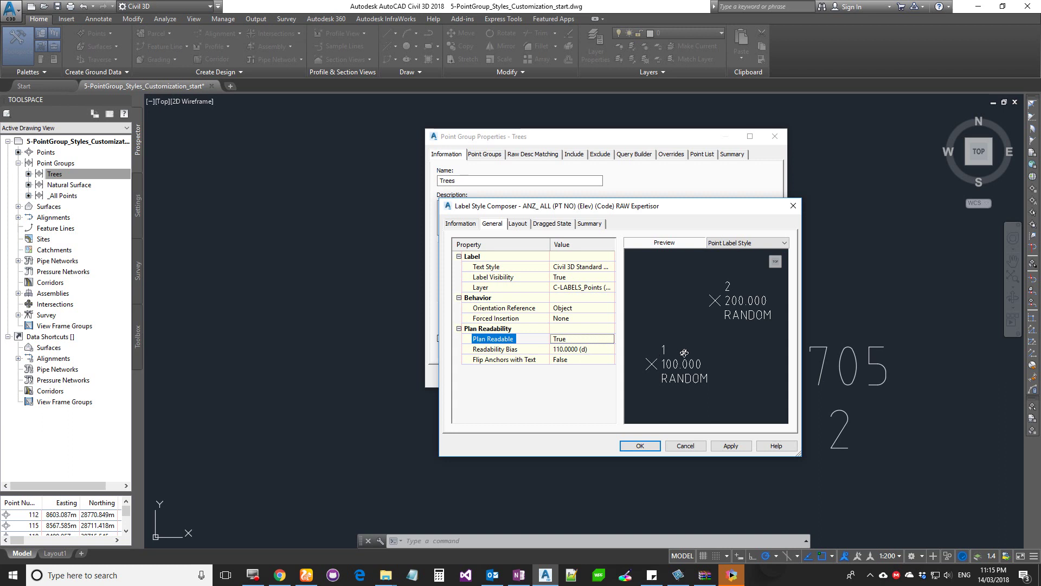
click(518, 223)
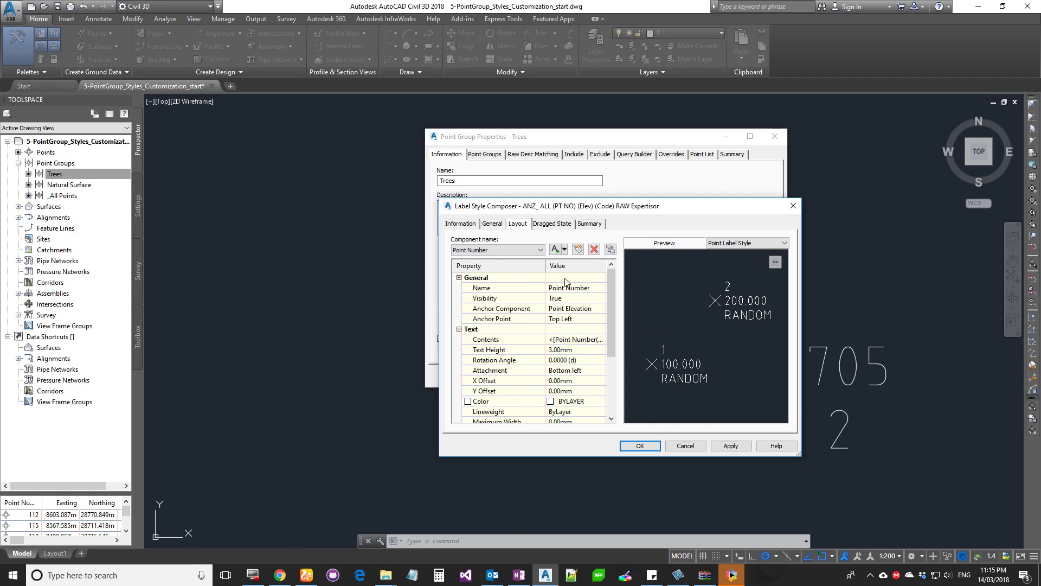
click(515, 251)
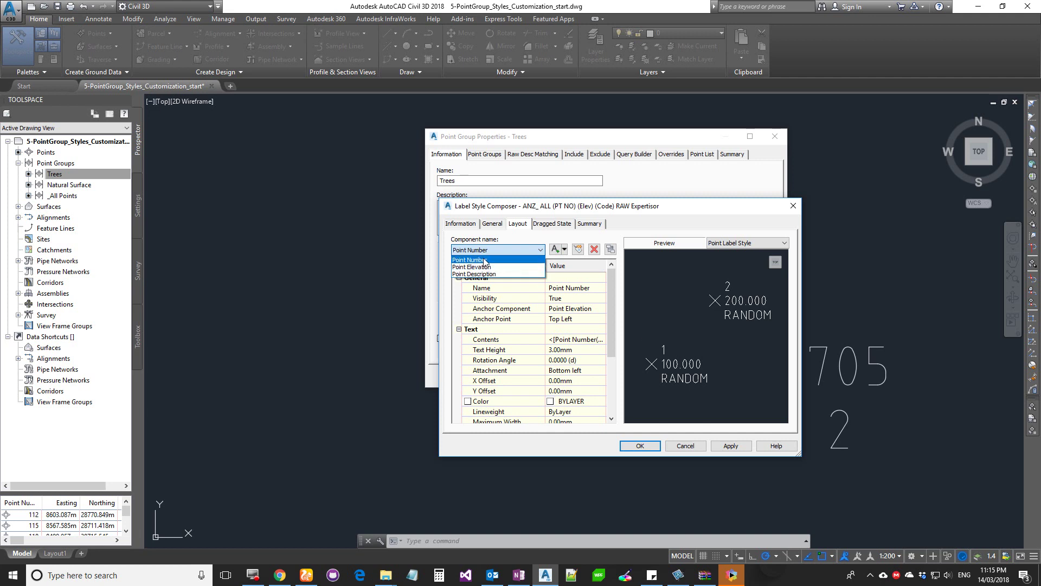
click(547, 235)
click(564, 249)
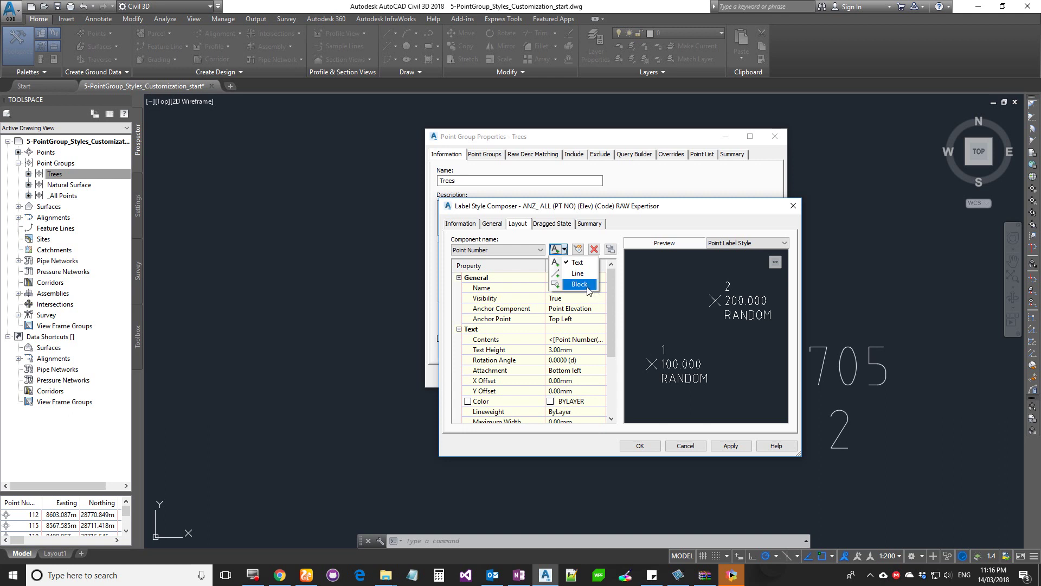
click(487, 241)
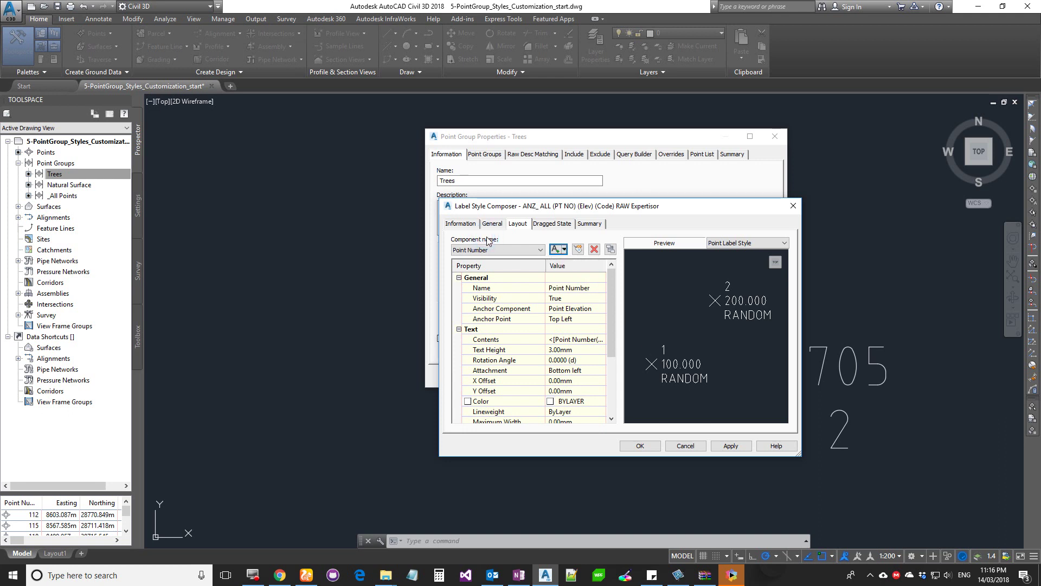
click(493, 250)
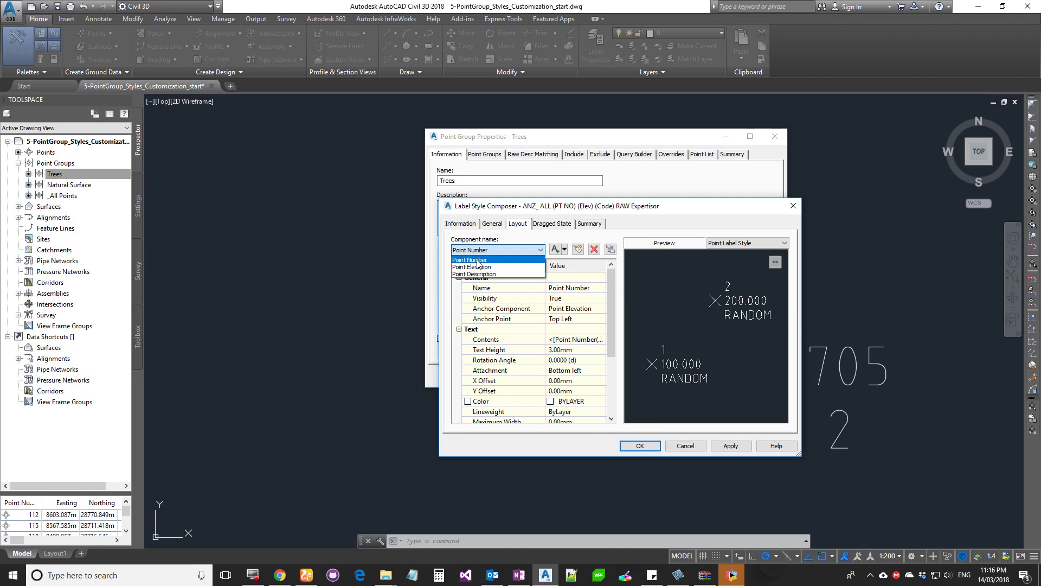
click(477, 260)
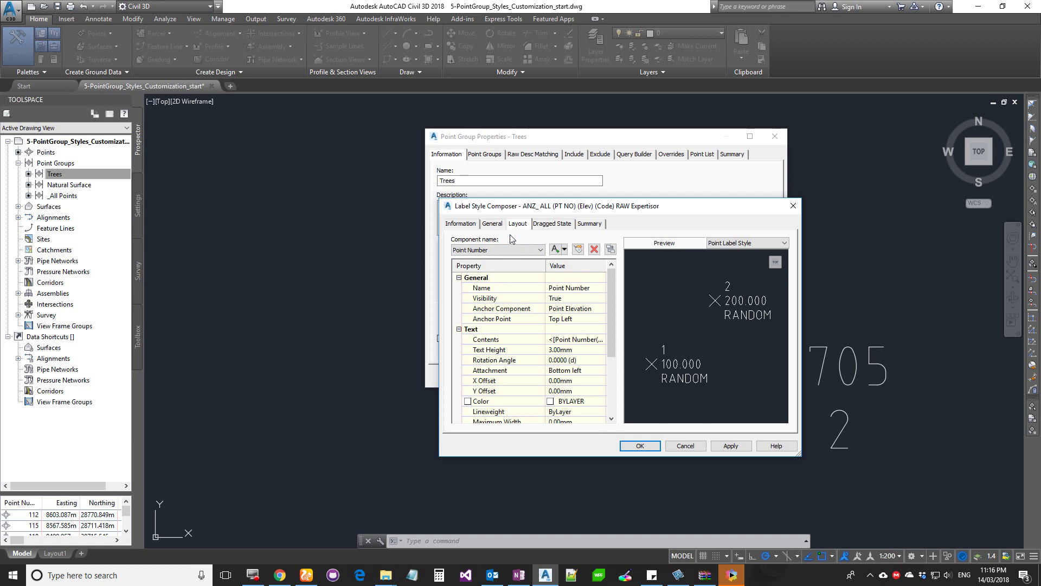
scroll(609, 327, down, 3)
scroll(607, 386, up, 3)
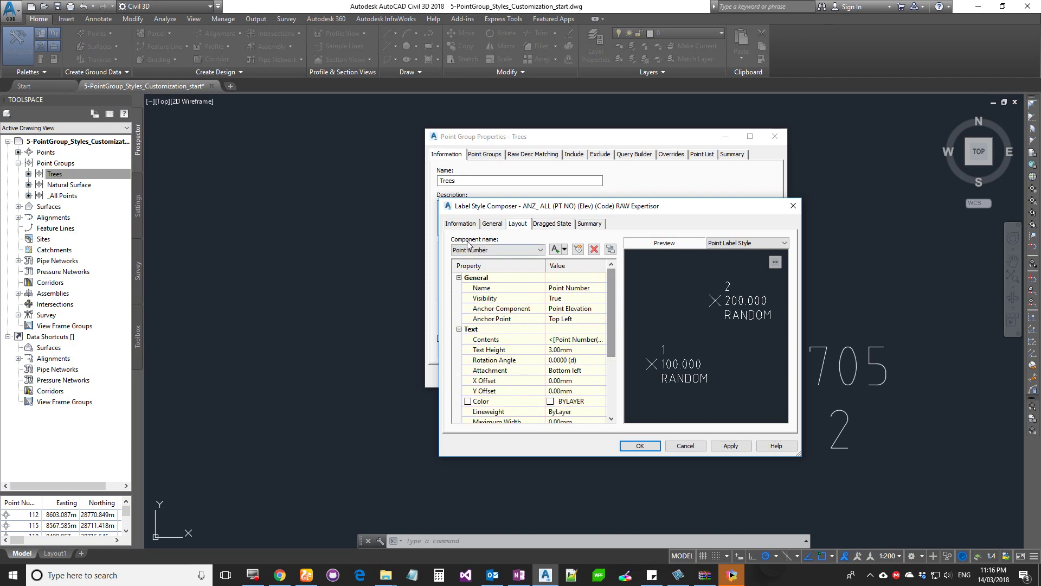
click(482, 251)
click(490, 262)
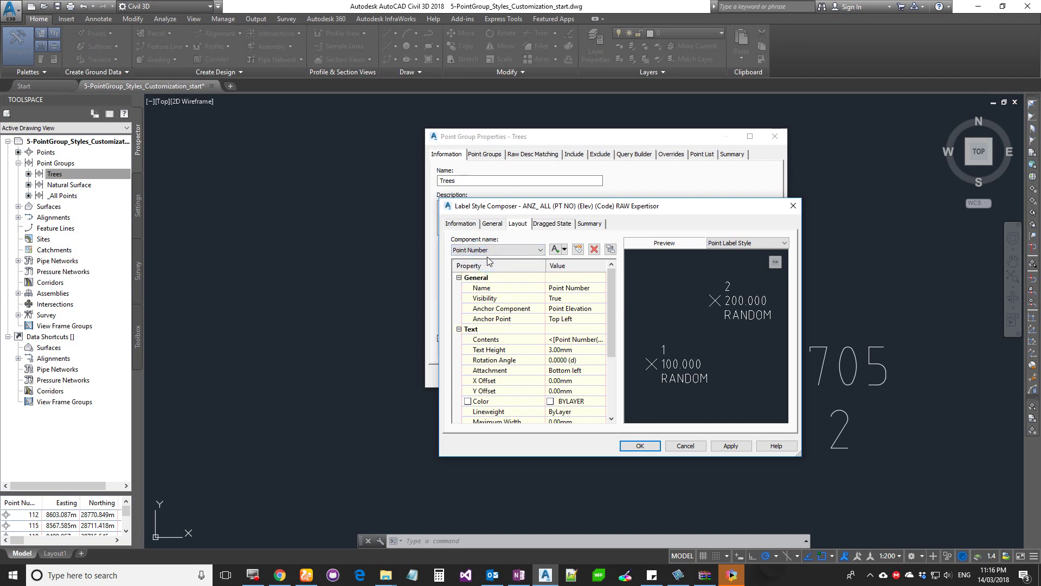
Delete the Point Number and Point Description label components.
click(594, 249)
click(498, 250)
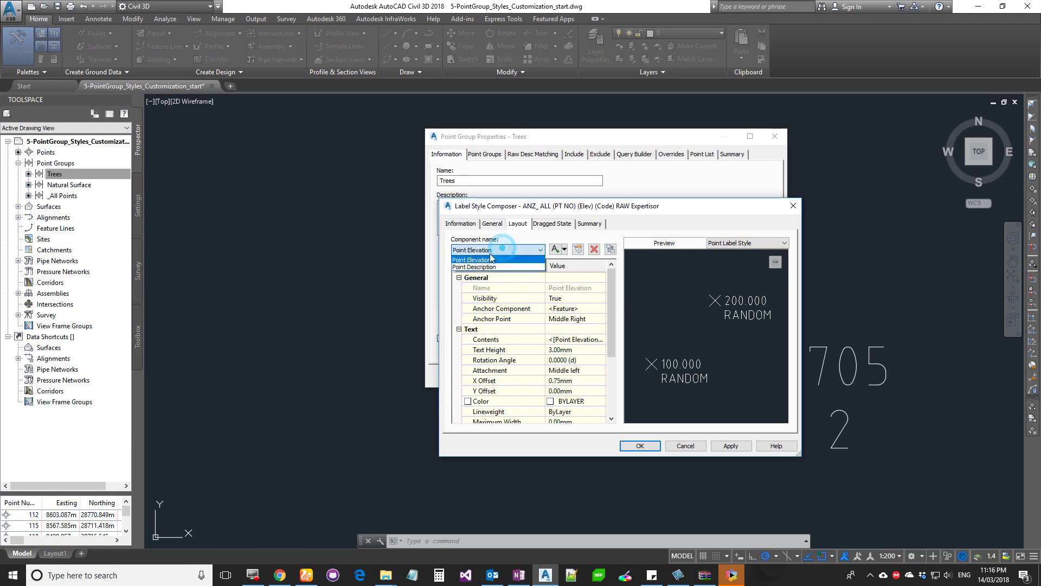
click(483, 266)
click(594, 249)
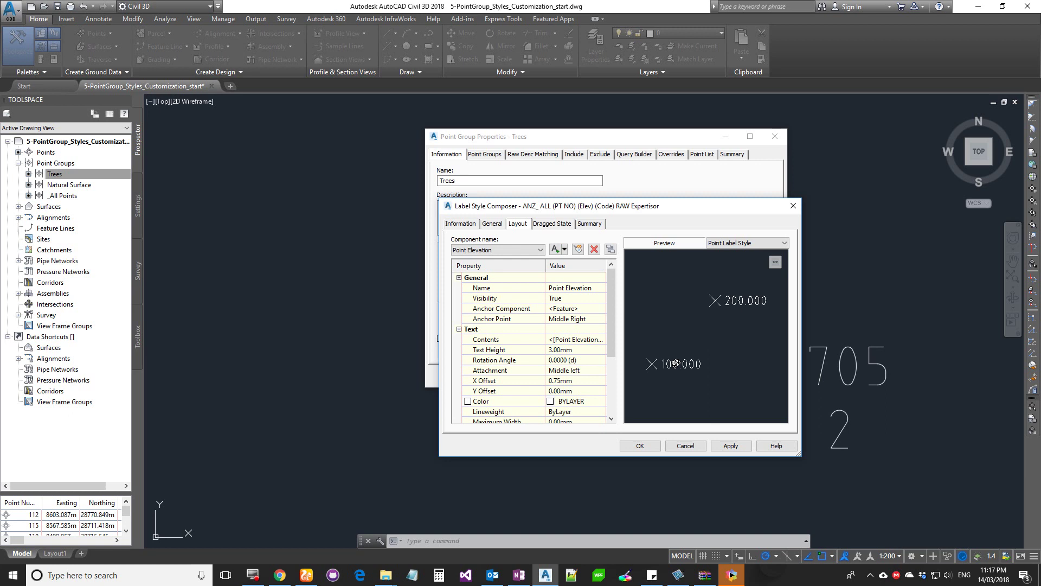
Rename the Point Elevation component to Point Data, keep the Middle Right anchor, and edit its contents.
click(576, 289)
click(576, 289)
double_click(575, 289)
text(Data)
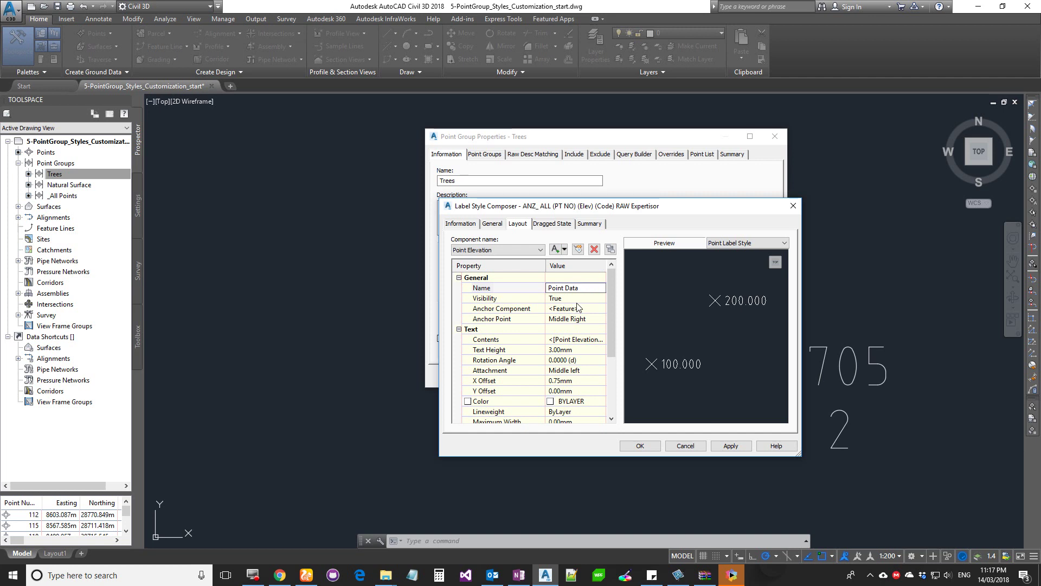
click(583, 329)
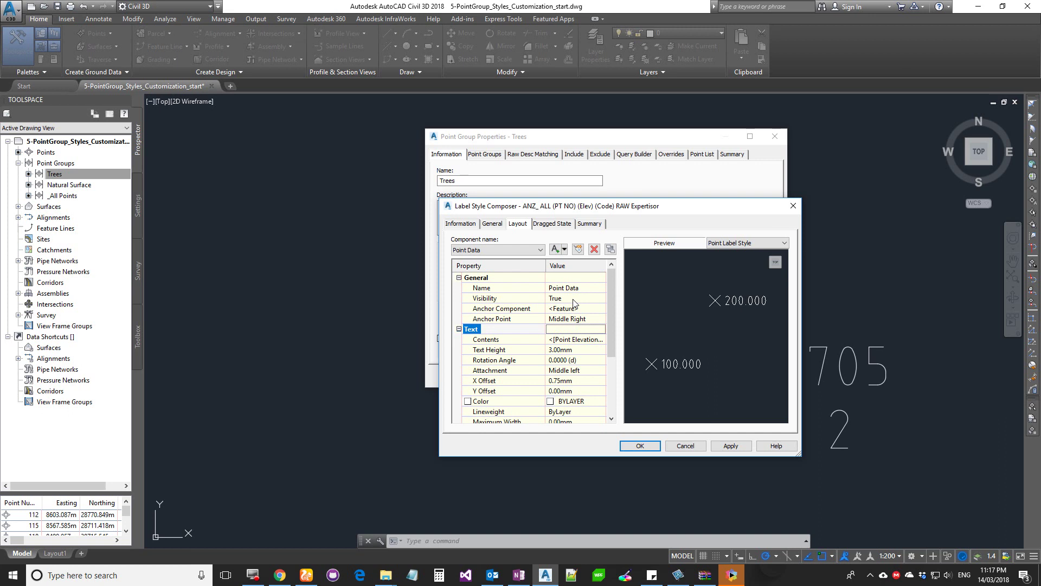
click(585, 324)
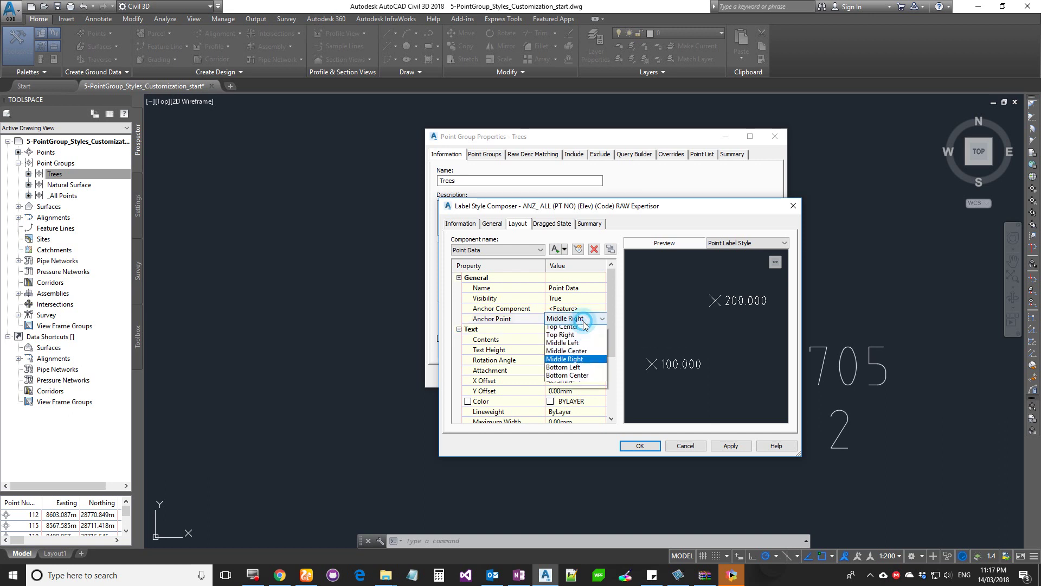
click(575, 362)
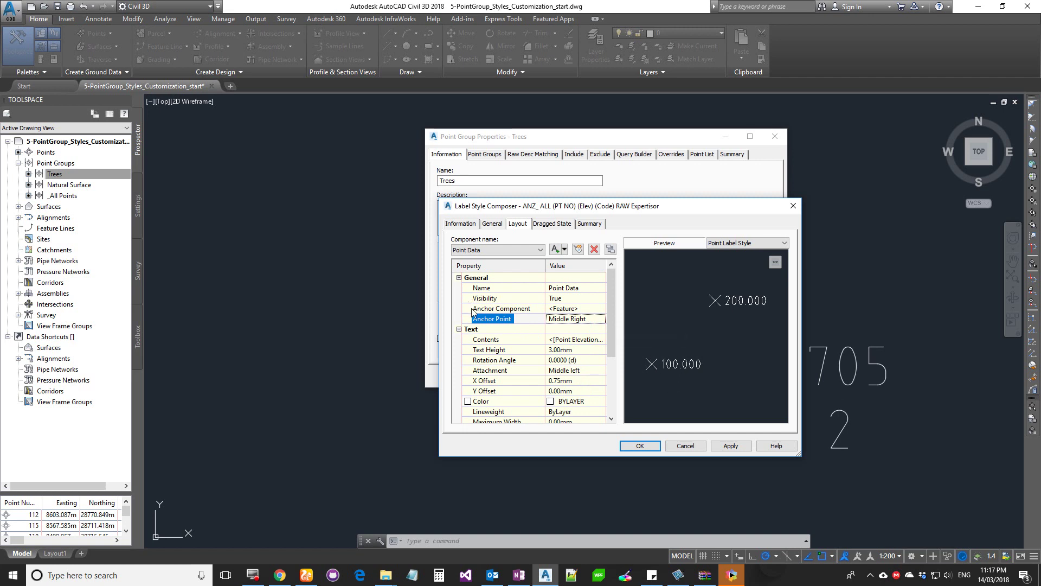
click(572, 339)
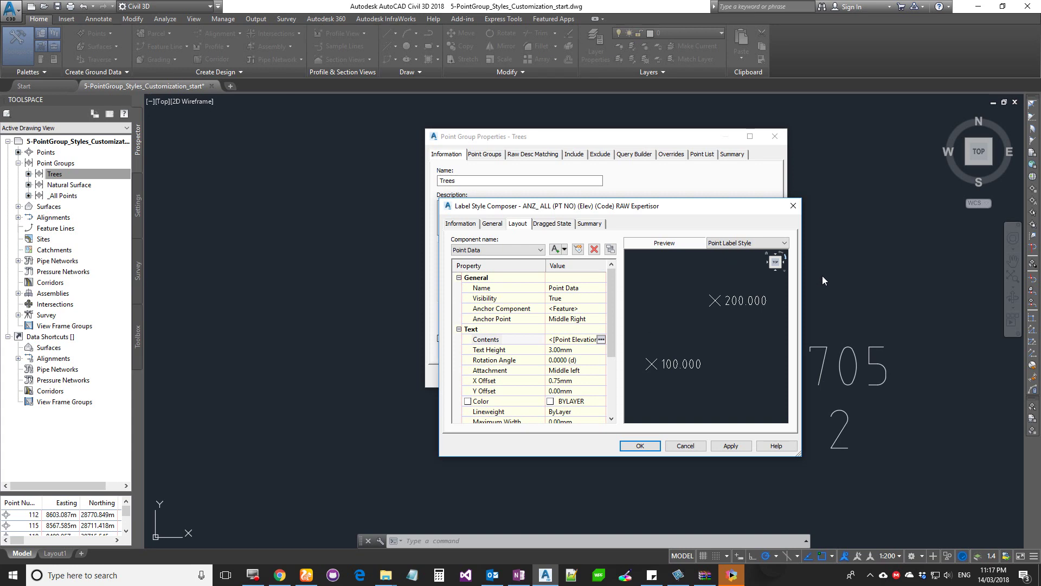
click(601, 340)
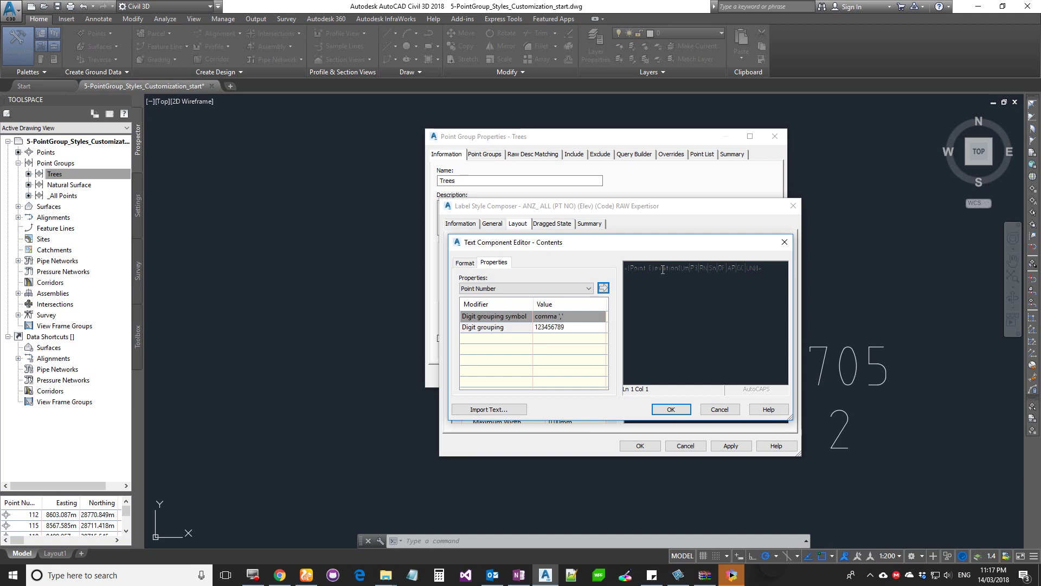
Select and delete the existing Point Elevation expression from the label text.
double_click(762, 267)
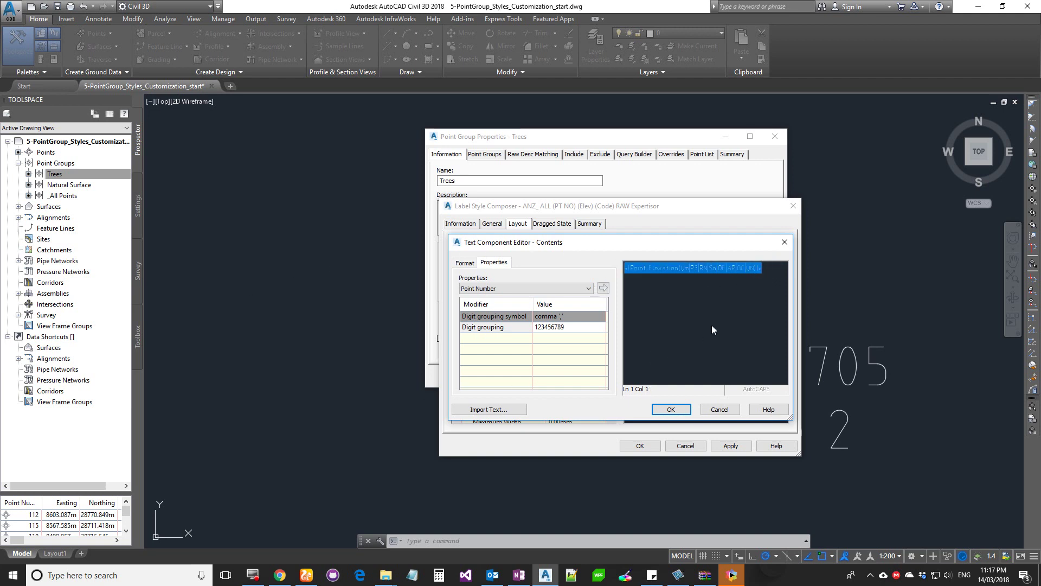
click(764, 268)
click(524, 290)
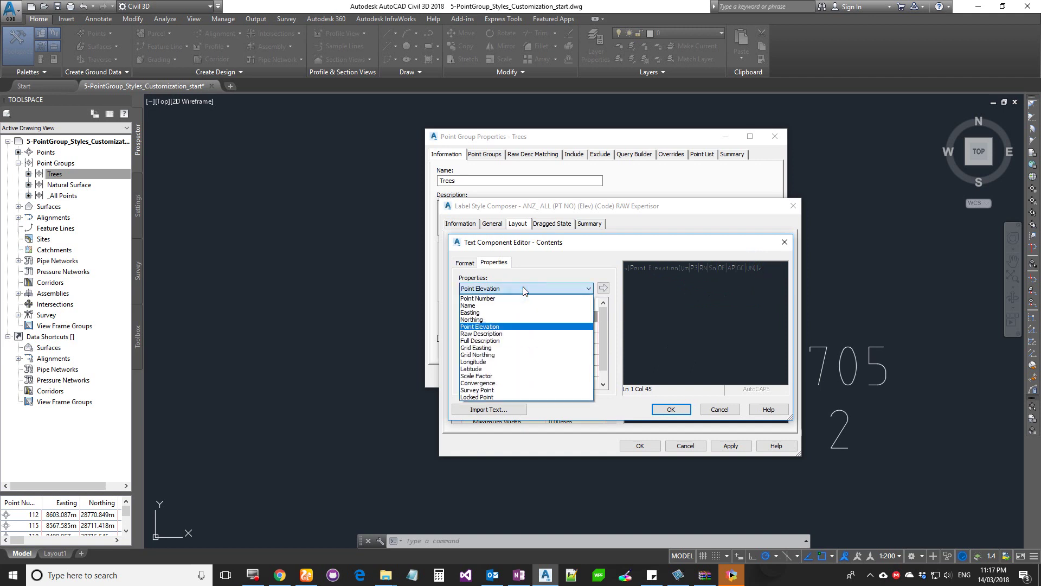
click(524, 290)
click(717, 340)
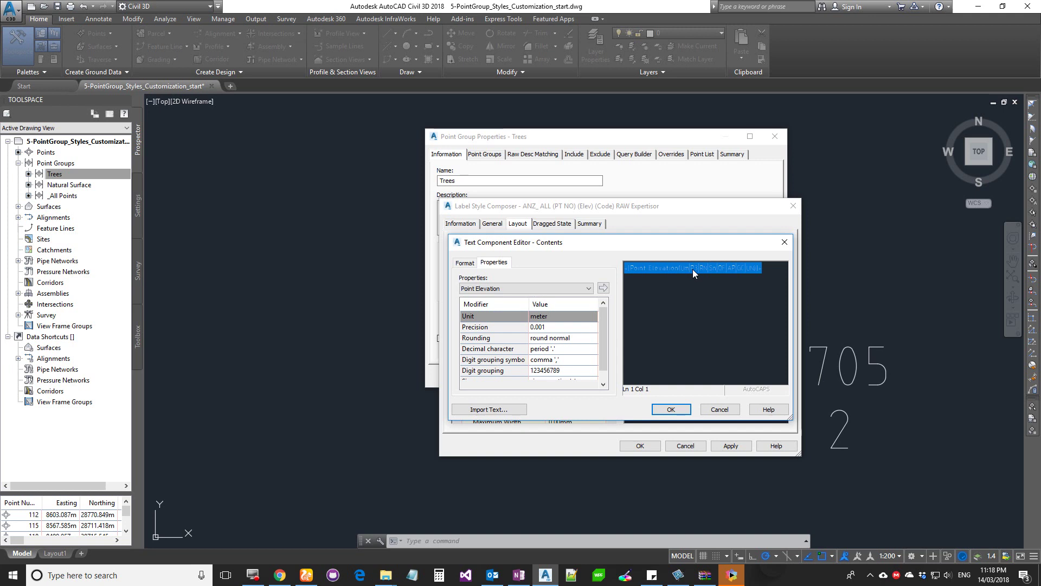
click(774, 284)
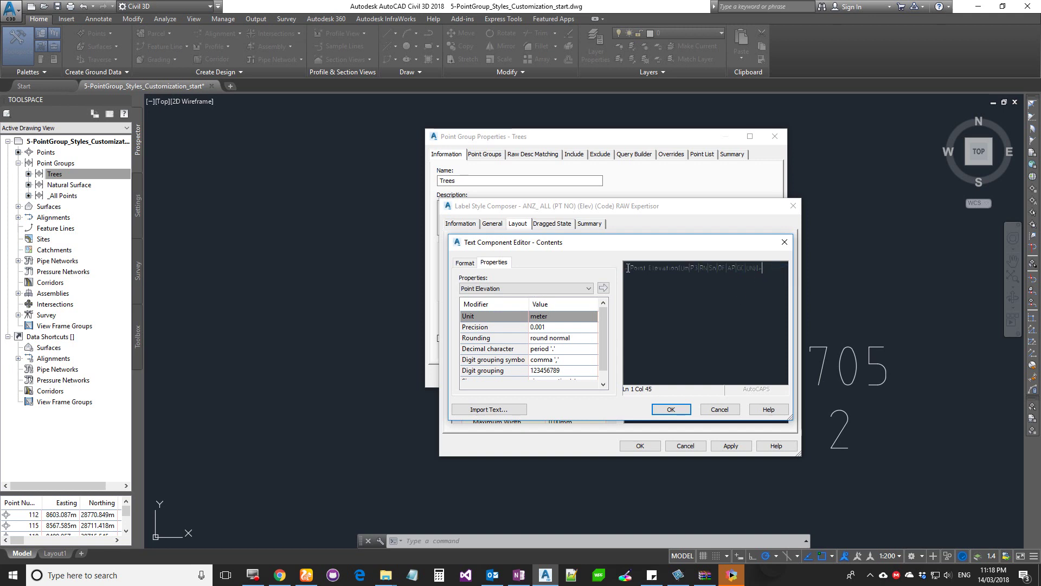
drag(628, 268, 698, 279)
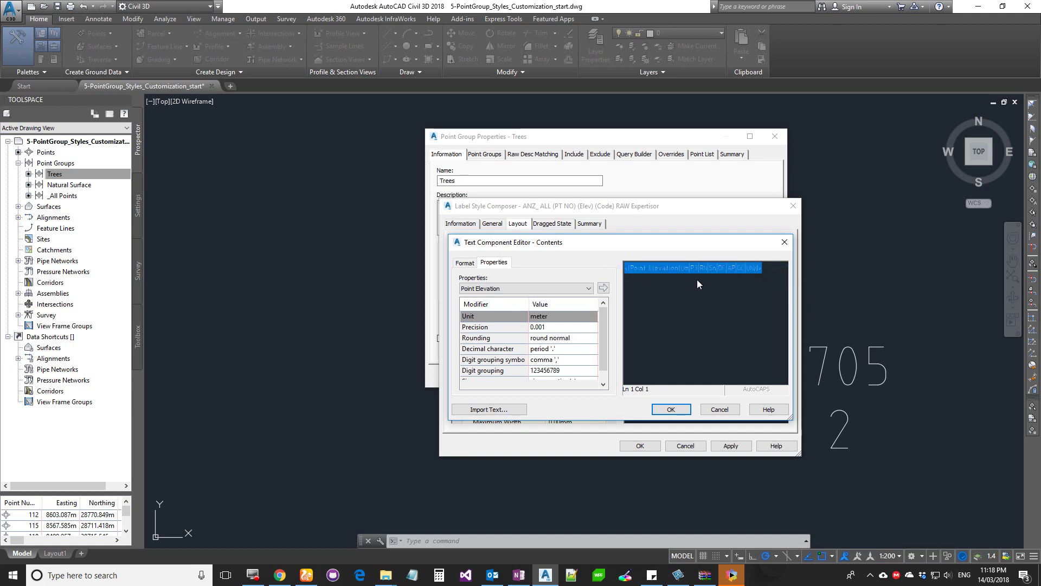
click(762, 268)
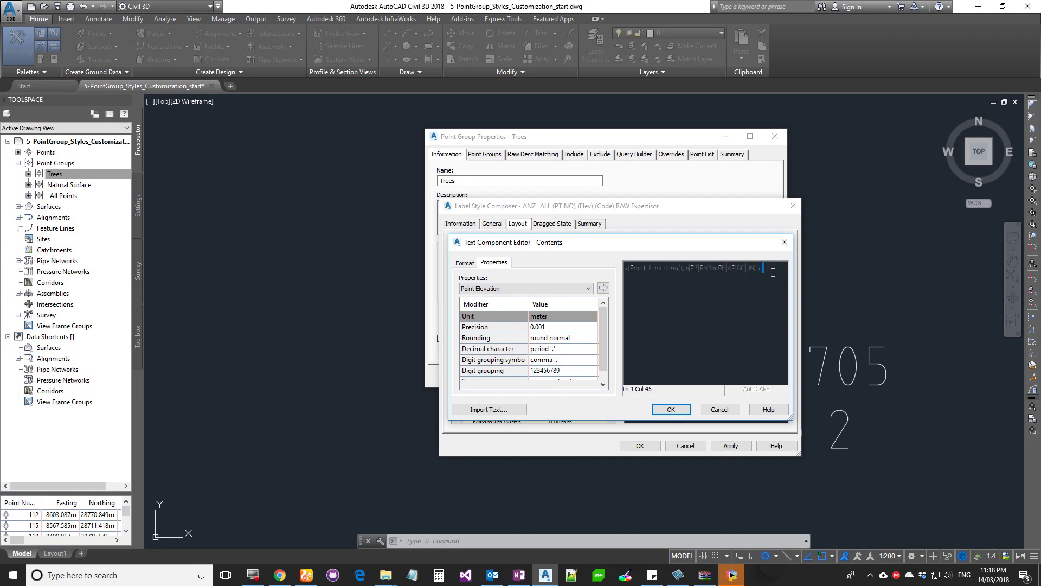
double_click(773, 271)
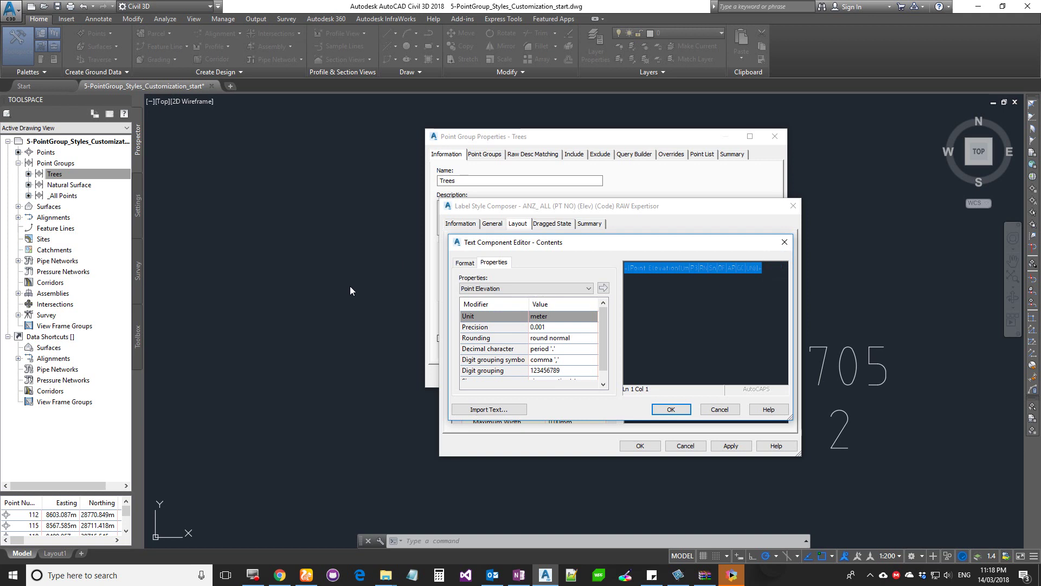
key(Delete)
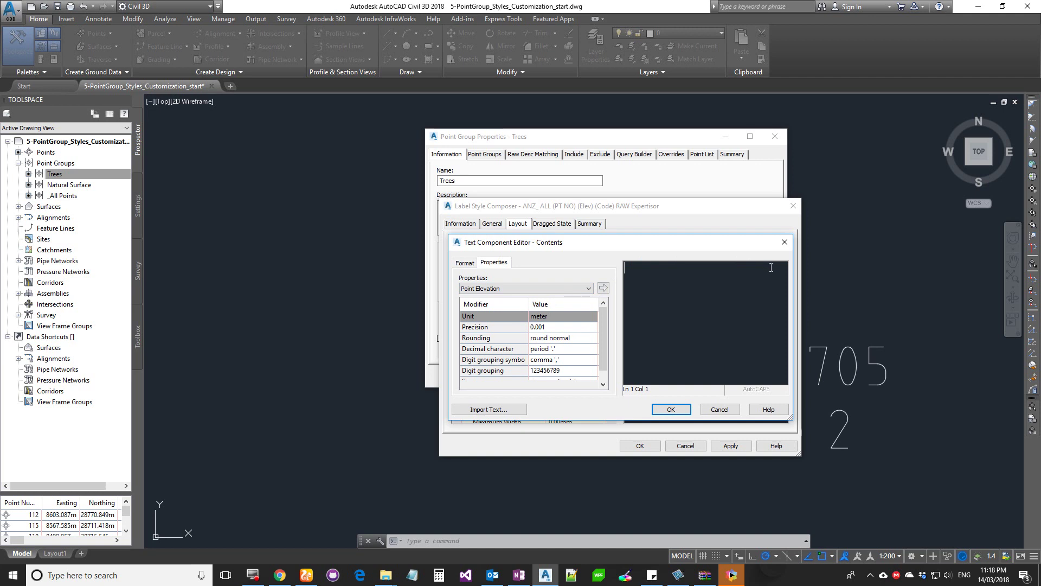
Insert the Point Number and Easting fields on the first two lines.
click(480, 289)
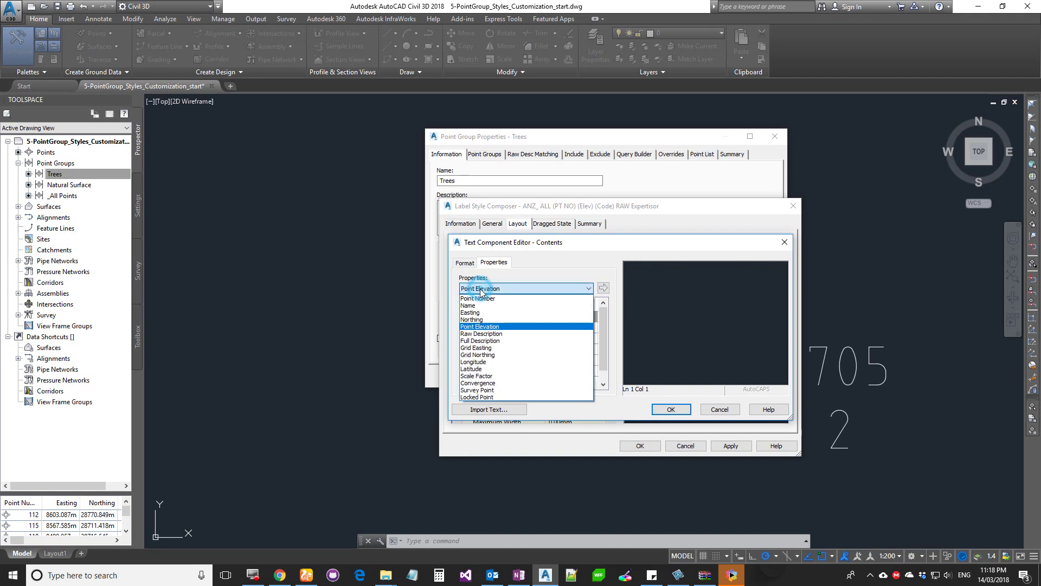
click(477, 298)
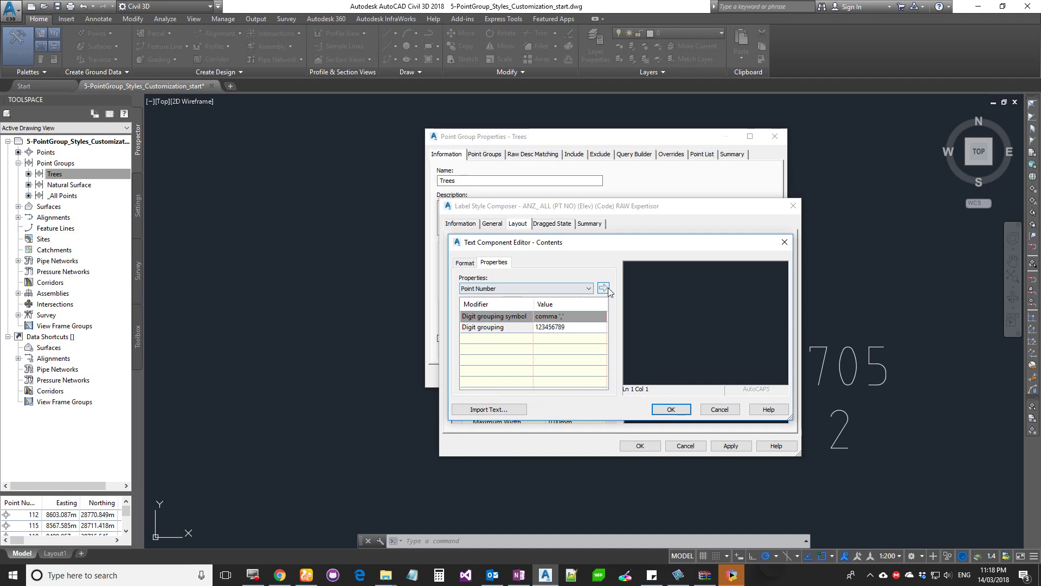
click(606, 287)
click(729, 268)
key(Return)
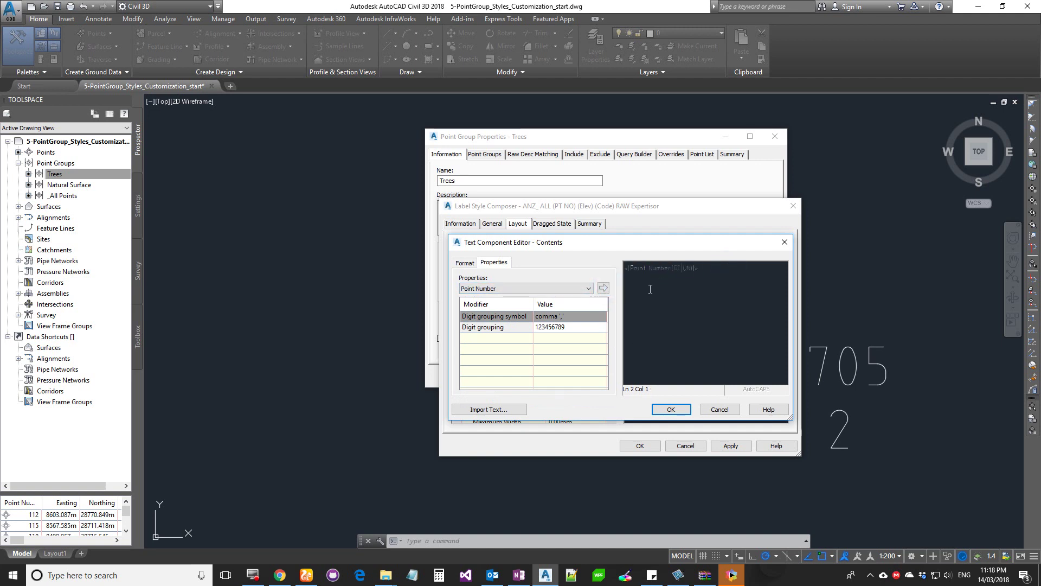
click(588, 289)
click(490, 312)
click(603, 288)
click(746, 278)
key(Return)
Add Northing, Point Elevation and Raw Description fields on lines three to five.
click(537, 289)
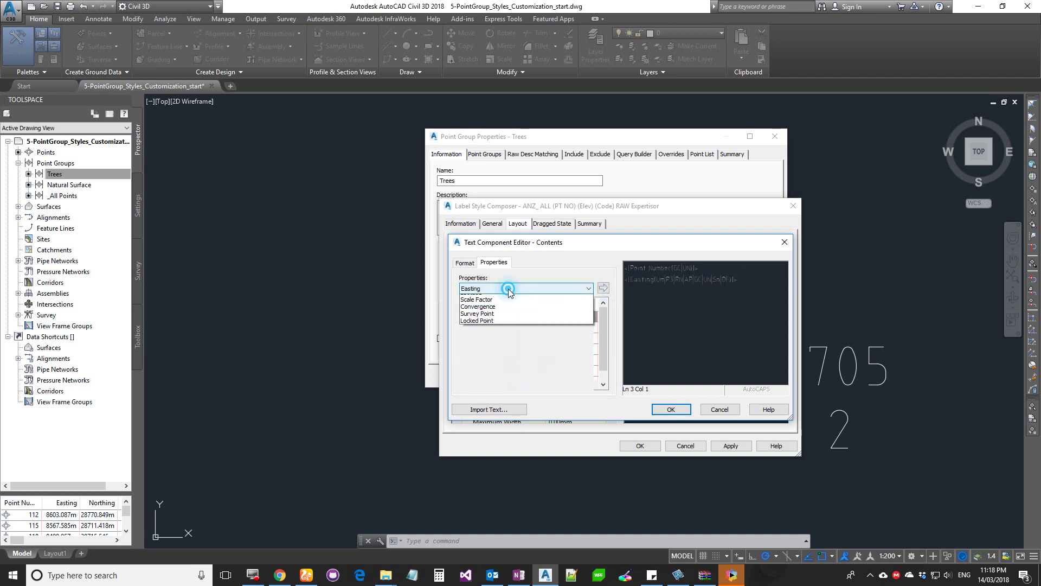
click(539, 316)
click(603, 288)
click(754, 290)
key(Return)
click(536, 289)
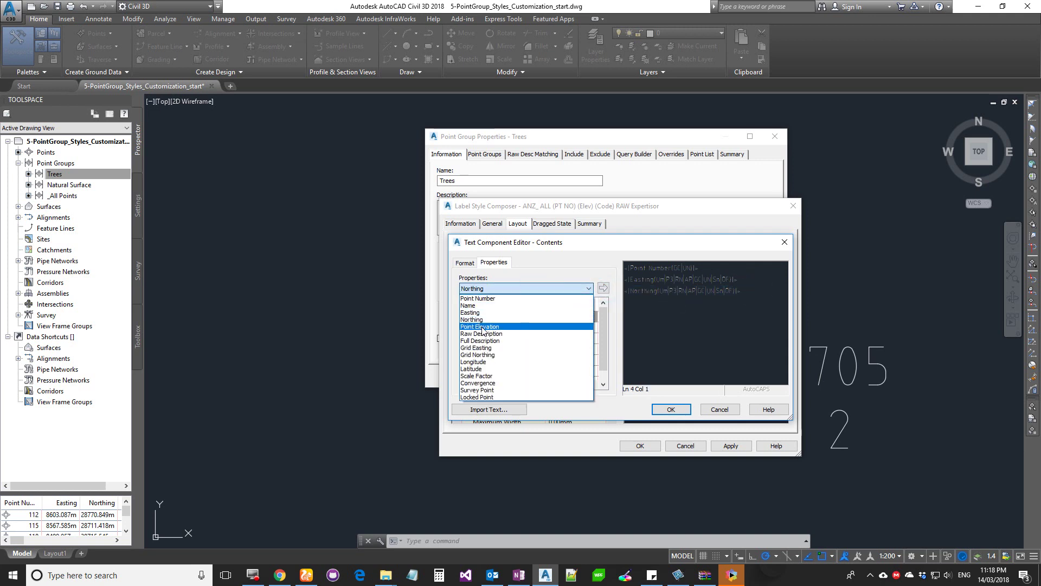
click(482, 328)
click(603, 288)
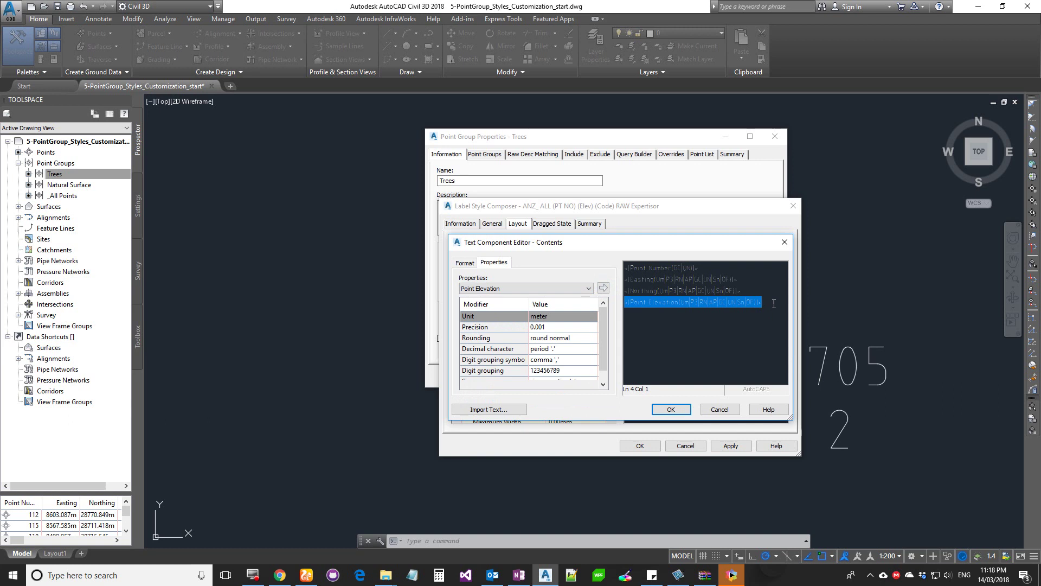
click(770, 301)
key(Return)
click(531, 288)
click(488, 331)
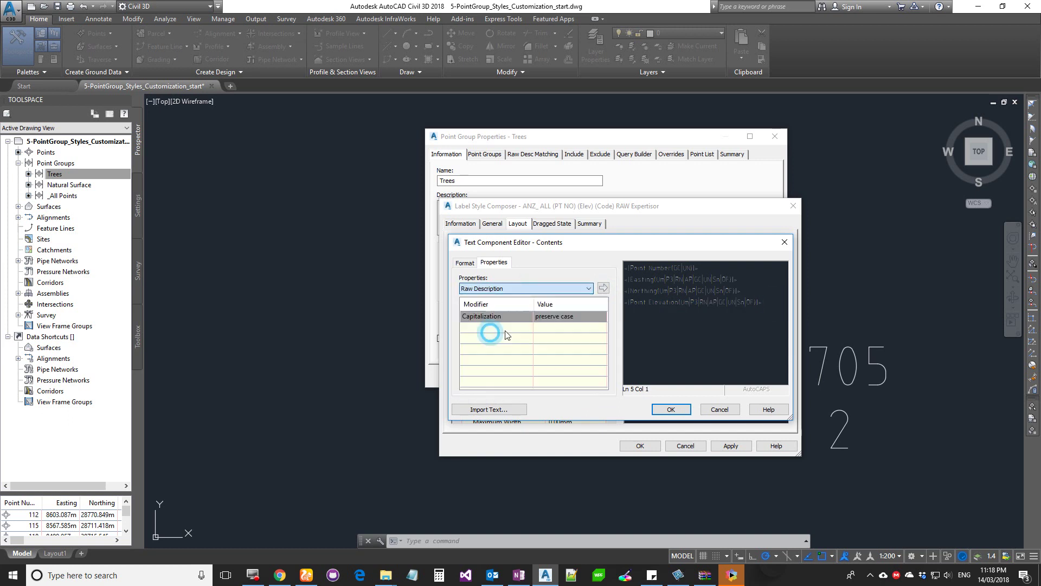
click(604, 288)
click(713, 328)
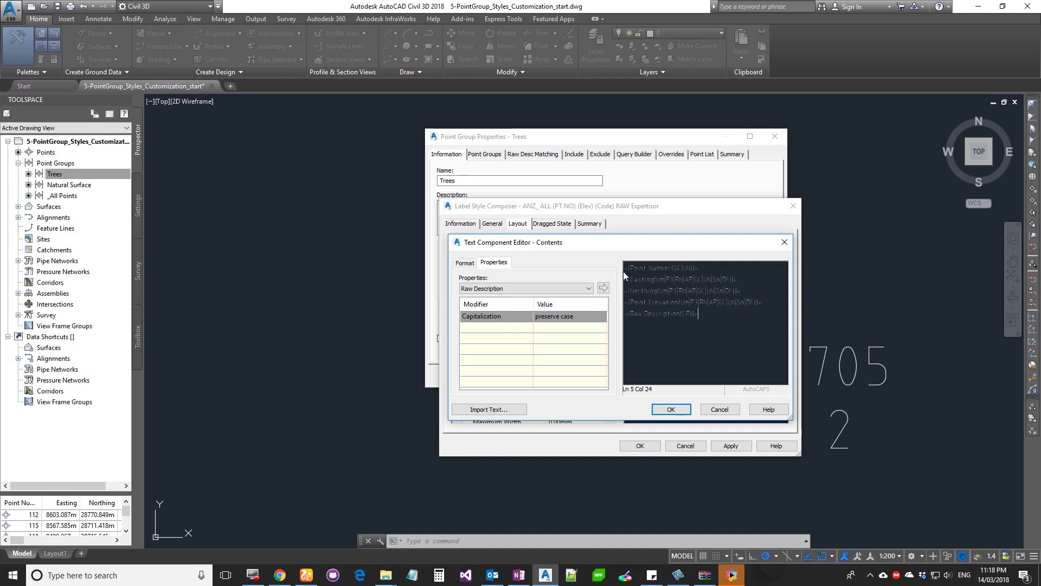
Add the prefixes #, E:, N:, Z and Desc to the five label lines.
drag(623, 268, 659, 299)
text(#)
click(626, 280)
text(E:)
click(627, 291)
text(N:)
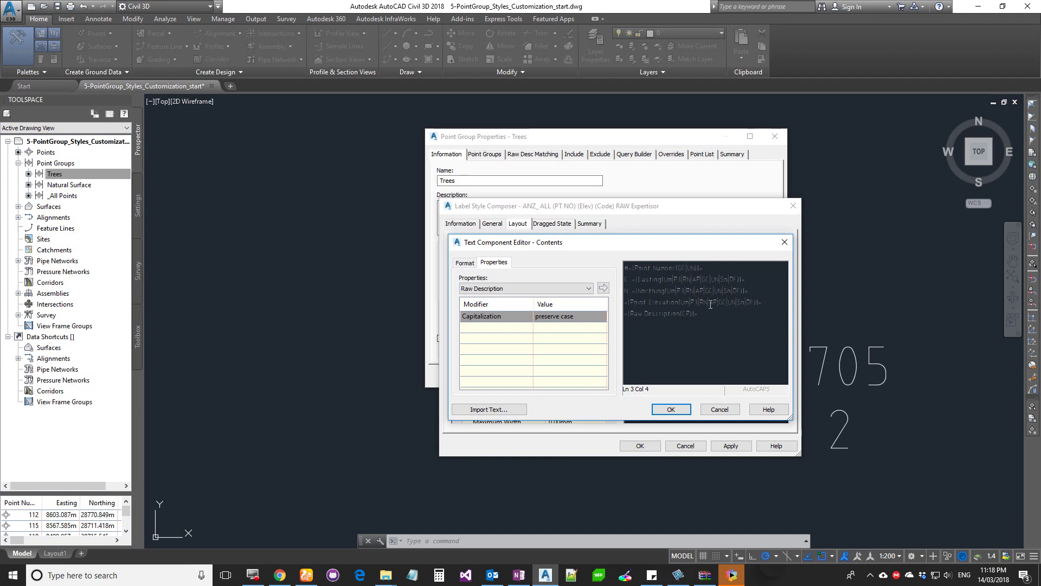
click(775, 301)
text(Desc)
click(725, 313)
double_click(771, 303)
text(Z)
click(747, 310)
text(Desc)
Select the Point Number field to prepare it for text formatting.
click(629, 268)
click(685, 269)
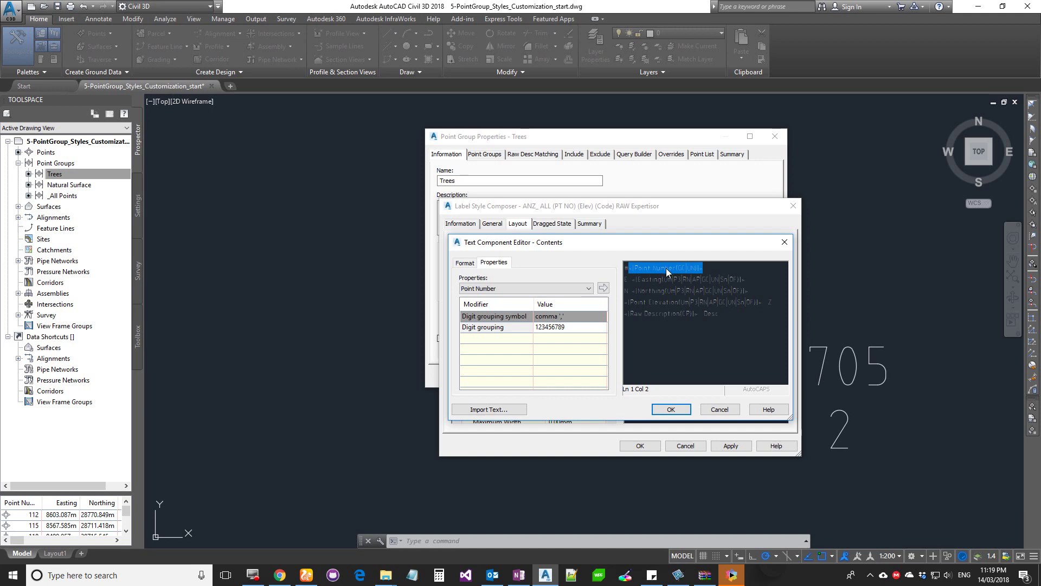
drag(624, 268, 668, 271)
click(669, 271)
click(475, 264)
Colour the point number line yellow and the easting line green.
click(496, 353)
click(495, 382)
click(708, 309)
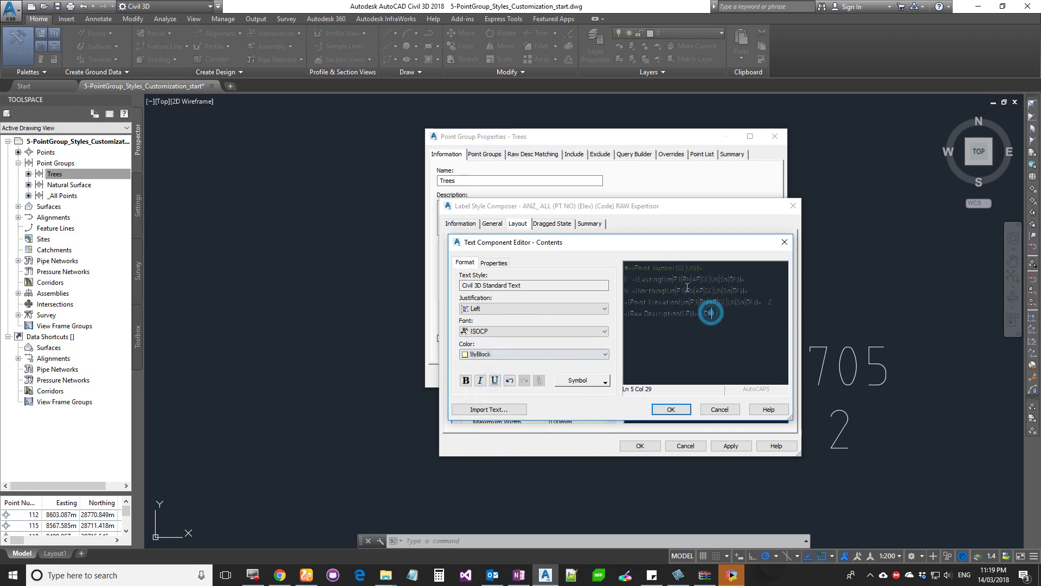
double_click(681, 279)
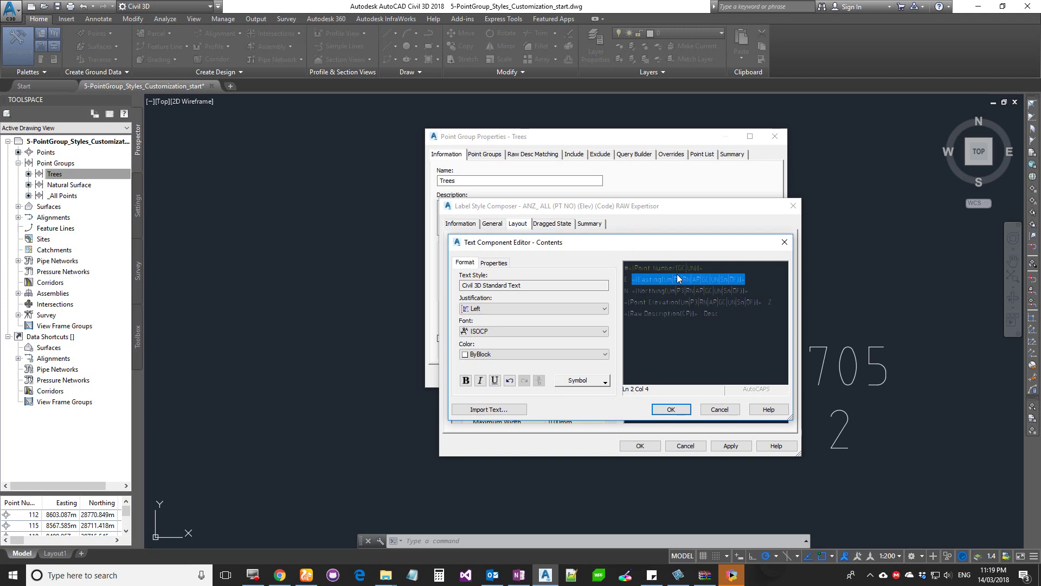
click(483, 354)
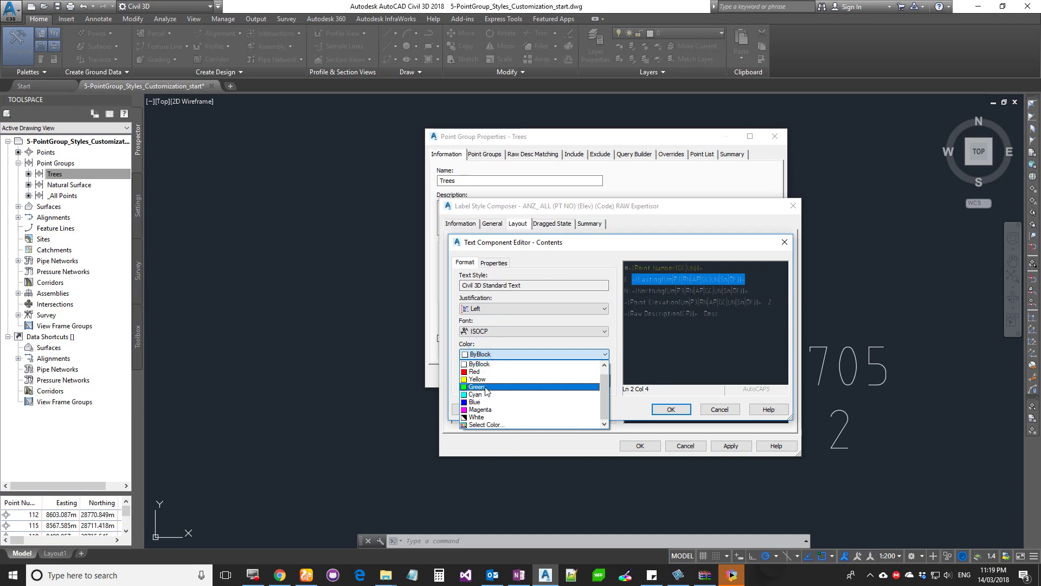
click(478, 387)
Colour the northing line blue and the point elevation line cyan.
click(711, 291)
click(509, 354)
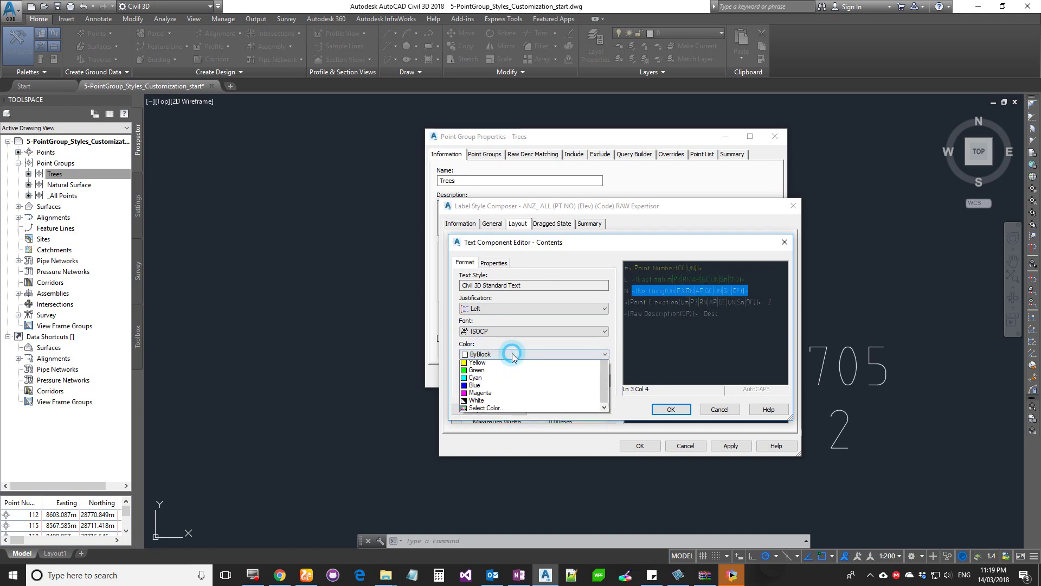
click(475, 402)
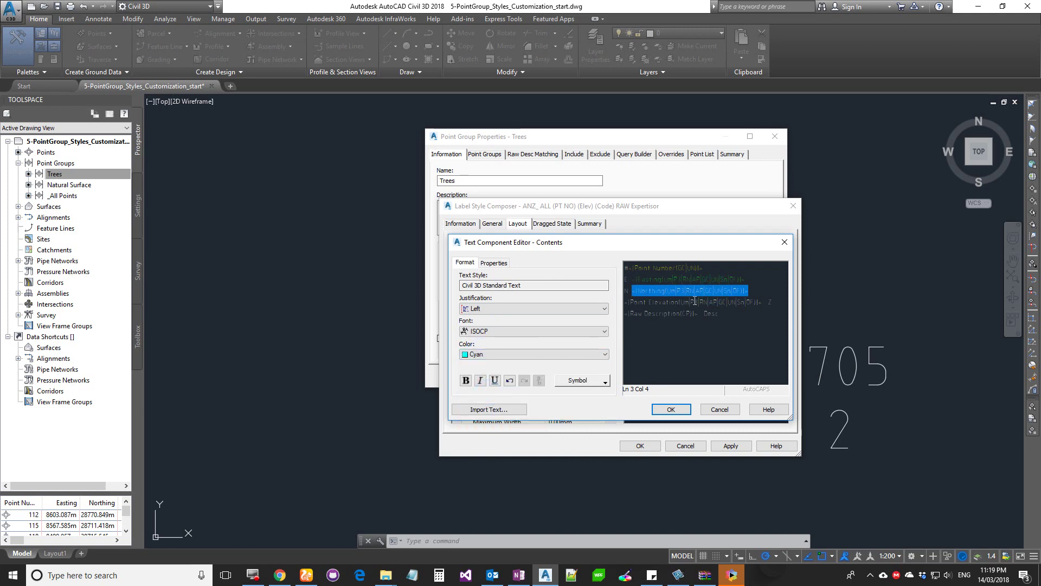
click(694, 302)
click(499, 354)
click(475, 390)
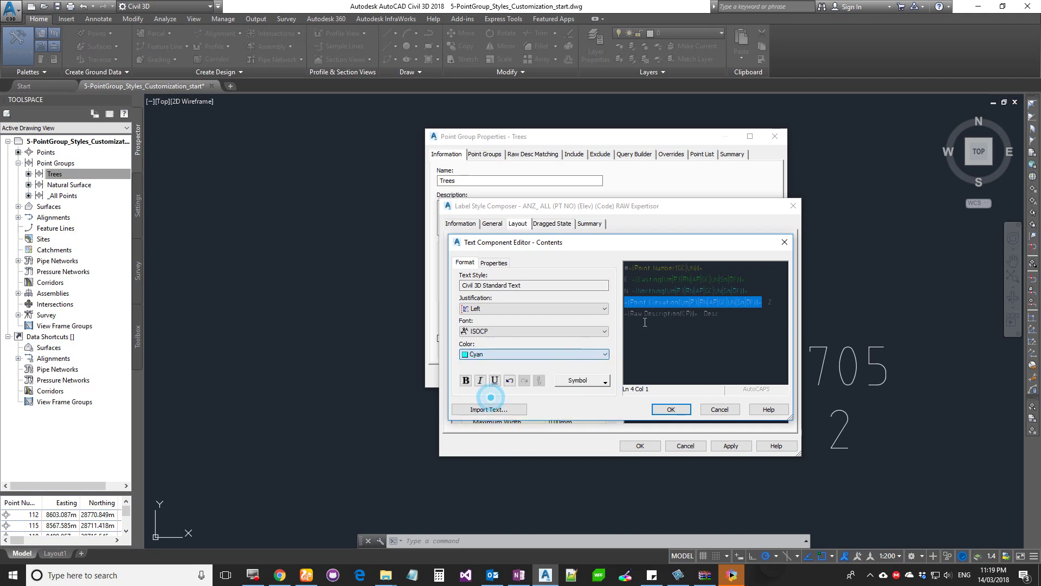
click(708, 314)
Recolour the northing's N prefix and colour the start of the easting line red.
drag(631, 294, 624, 291)
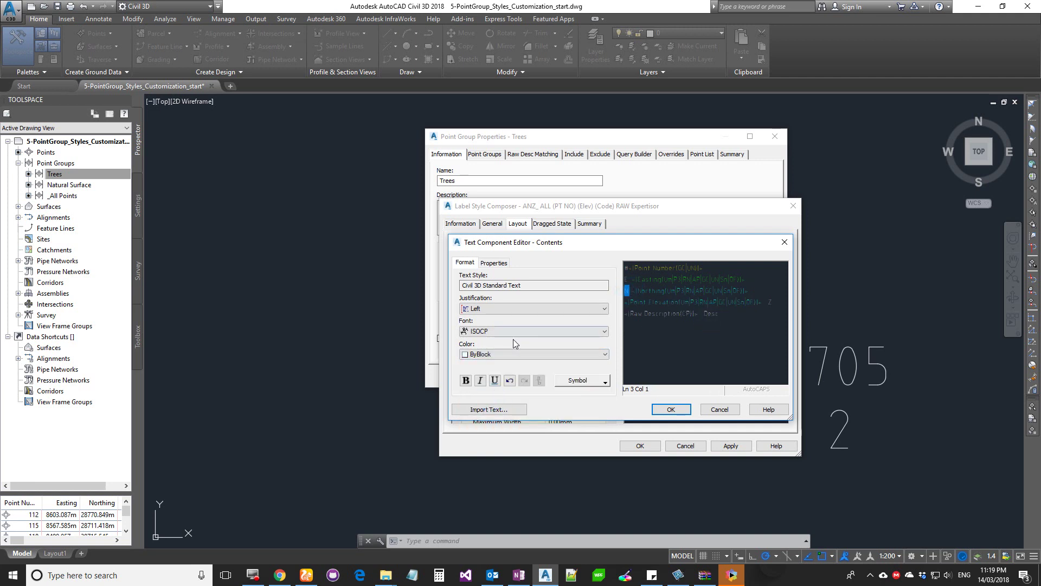
click(512, 354)
click(491, 379)
click(668, 304)
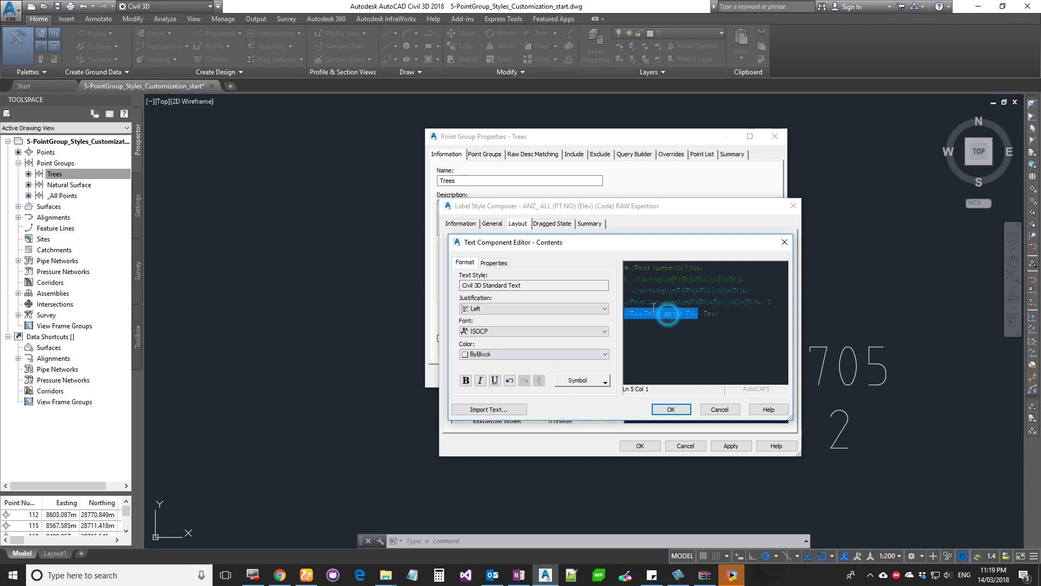
click(624, 280)
click(502, 354)
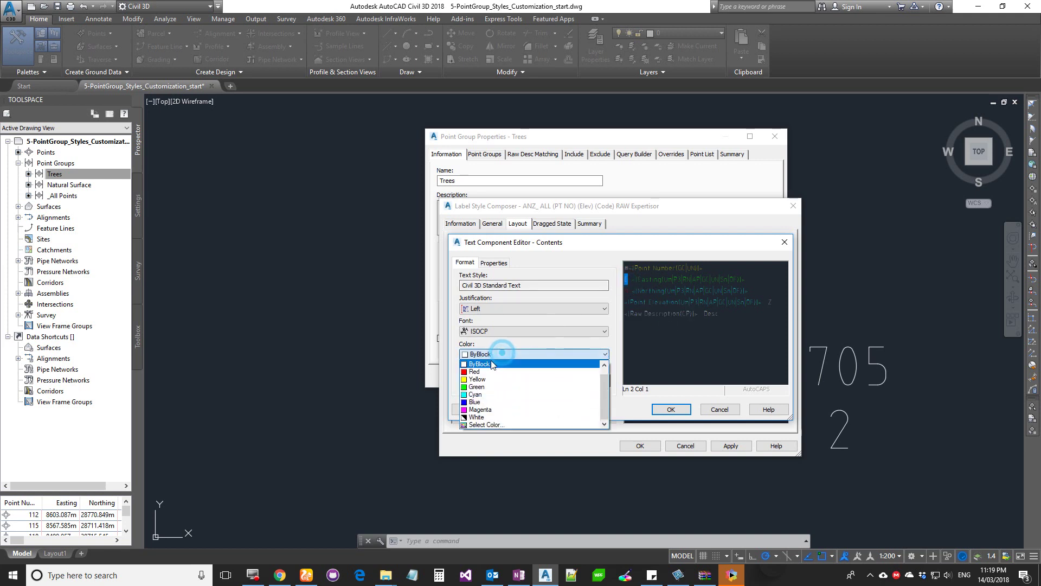
click(492, 372)
Set the text at the end of the description line back to ByBlock.
click(739, 335)
click(526, 354)
click(491, 362)
click(751, 370)
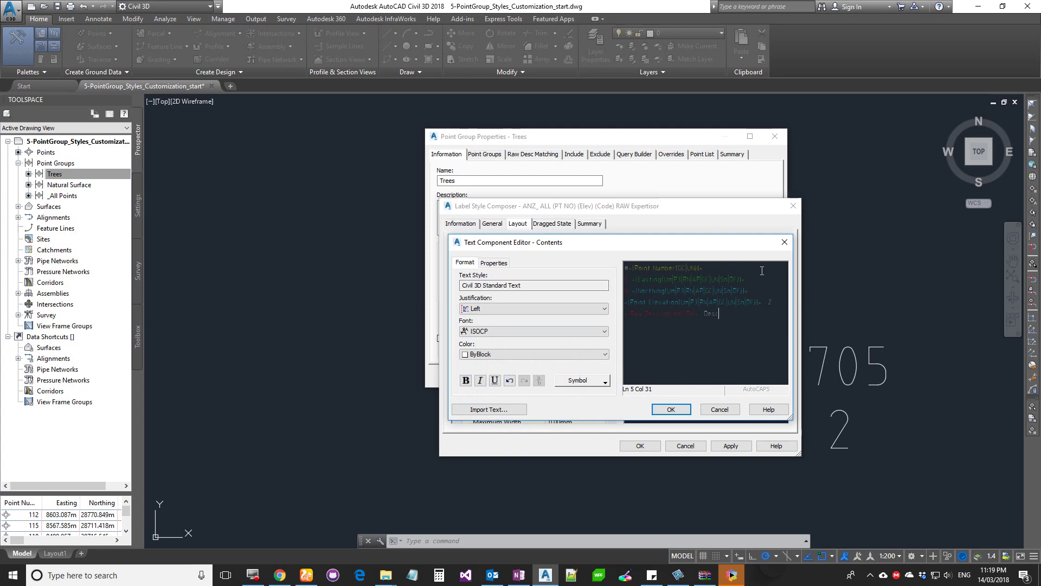
Apply the edited contents, then try a 2.00mm text height and restore it to 3.00mm.
click(674, 409)
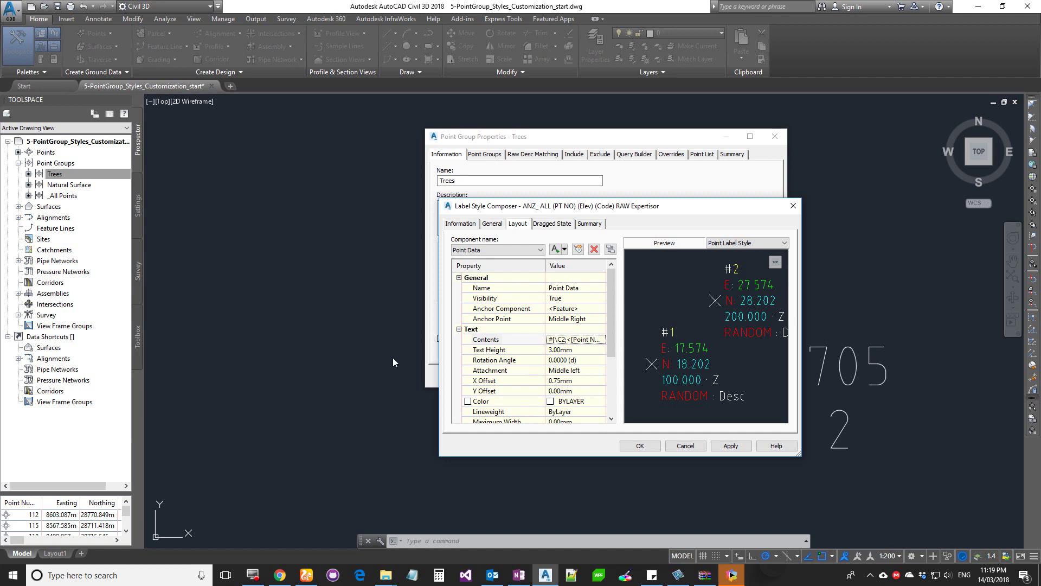
click(574, 350)
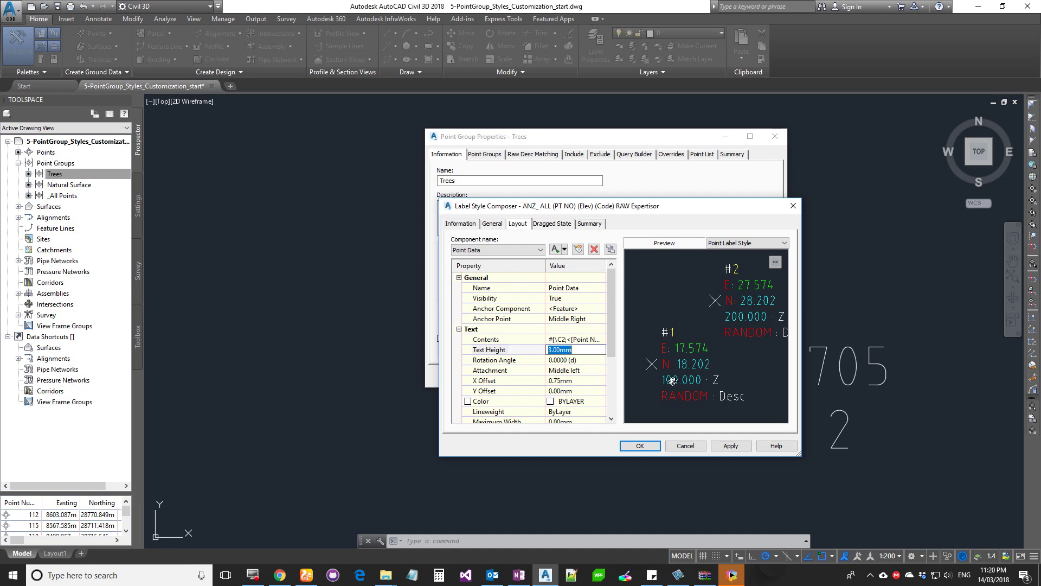
click(576, 349)
click(550, 350)
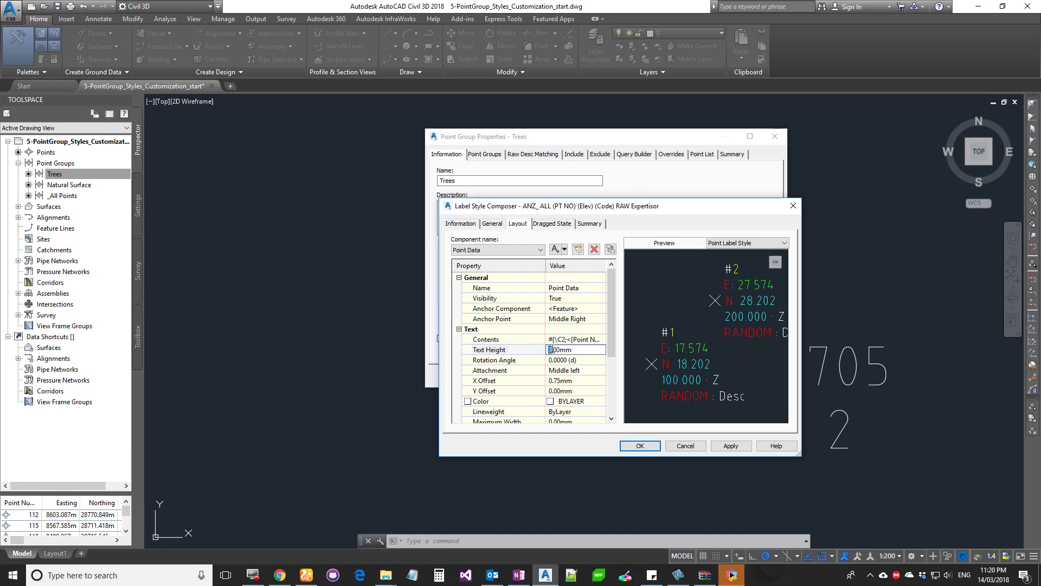
text(2)
click(576, 360)
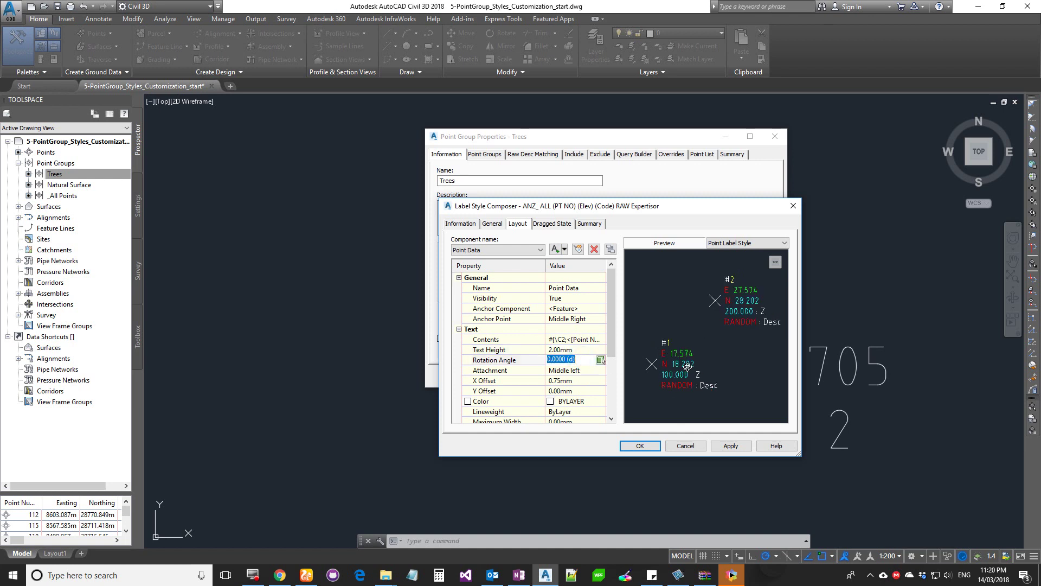
click(574, 349)
text(3)
click(576, 370)
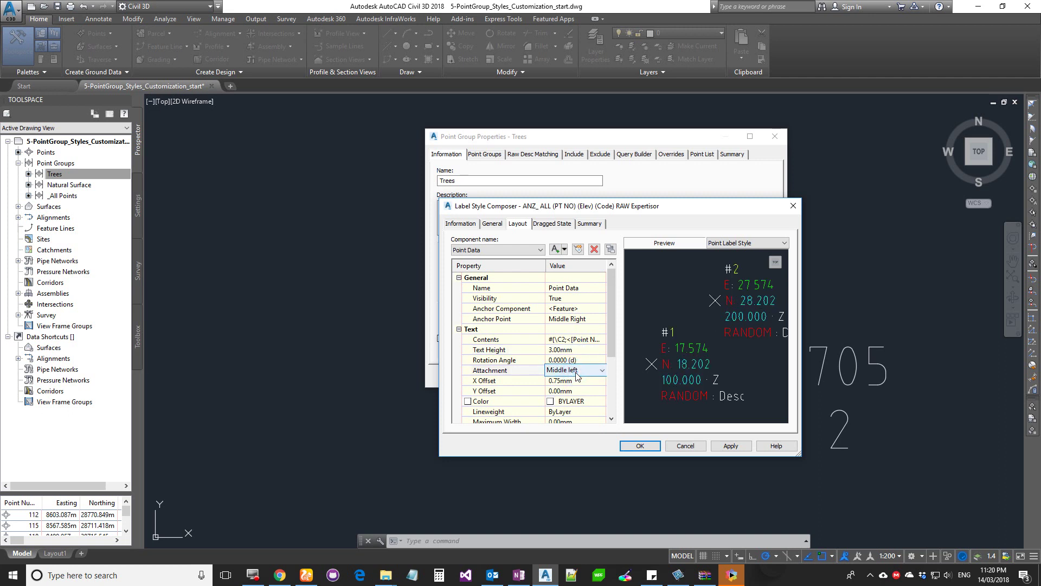
Set the label text's X offset to 1.00mm.
click(575, 360)
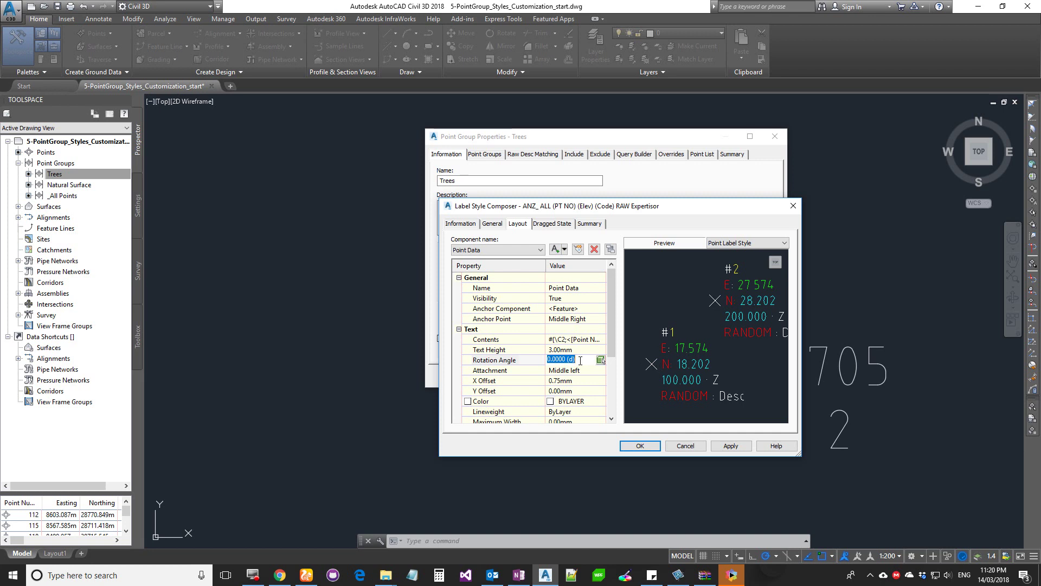
click(573, 381)
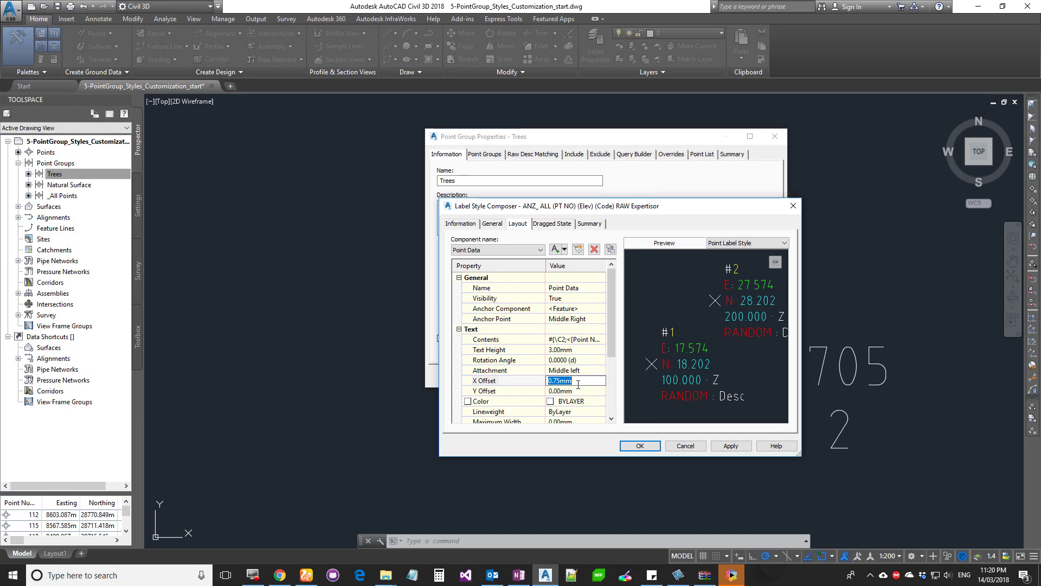
text(1)
key(Tab)
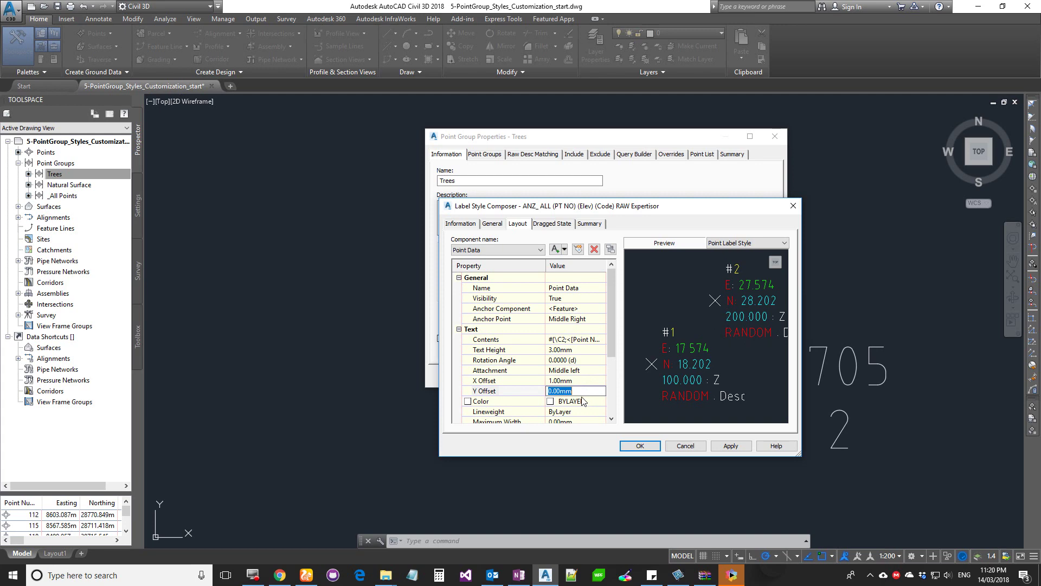
scroll(582, 392, down, 2)
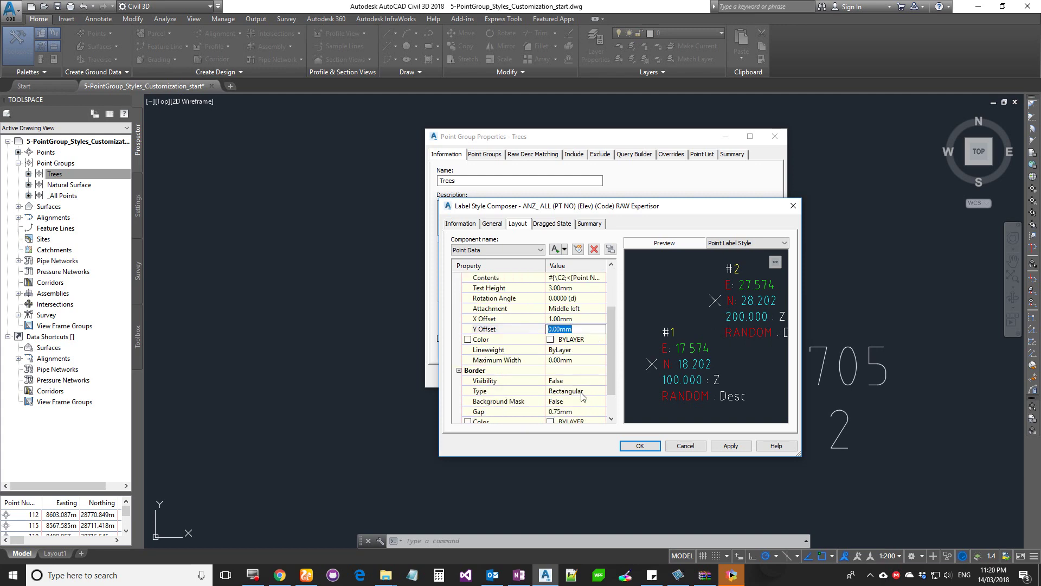
Set the label text colour to yellow in Select Color.
click(573, 340)
click(601, 339)
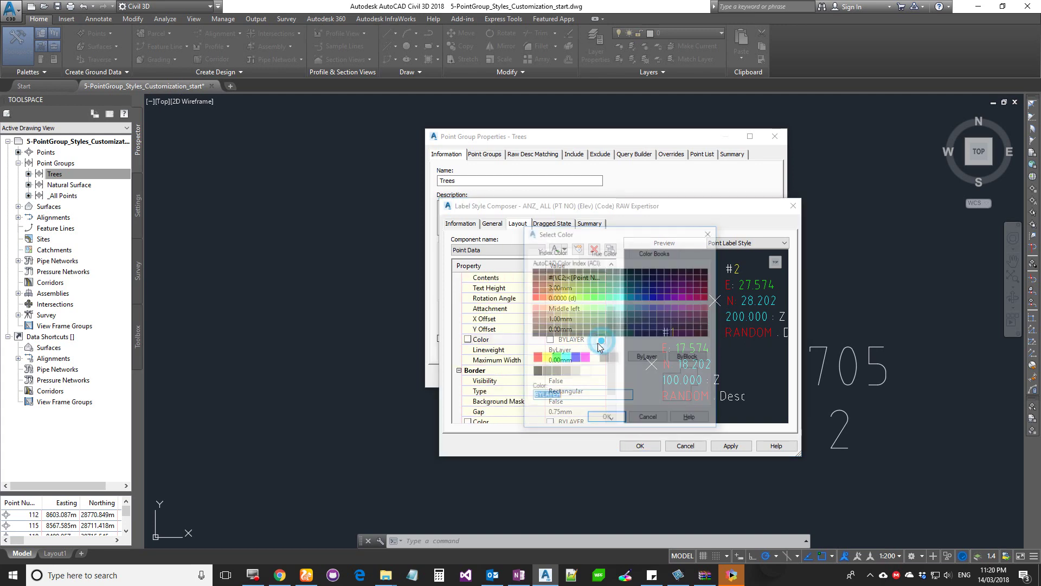
click(545, 357)
click(606, 419)
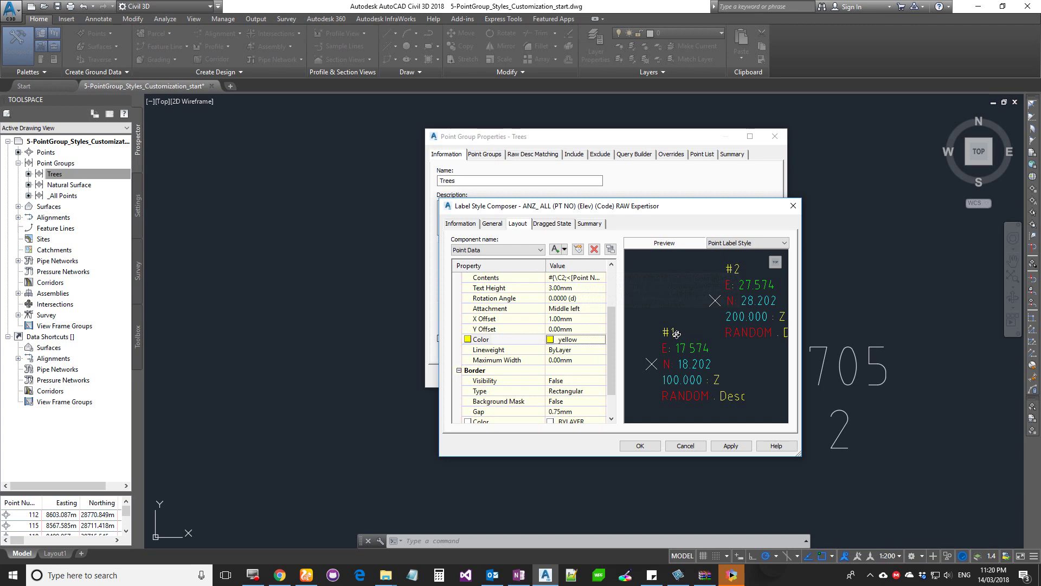
Check the easting line's colour in the contents editor, then close it.
scroll(599, 314, up, 3)
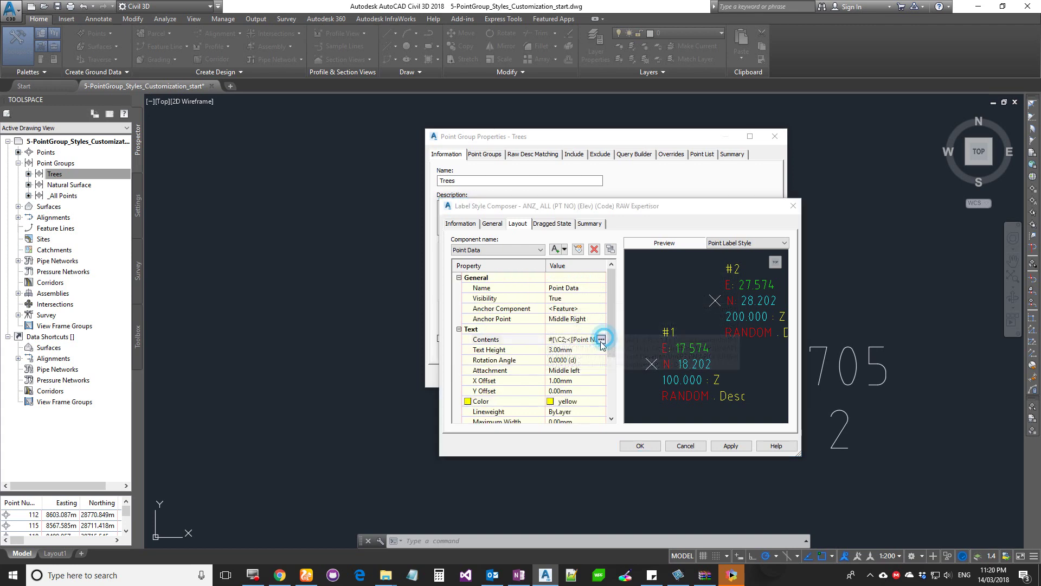
click(600, 341)
click(464, 262)
click(687, 278)
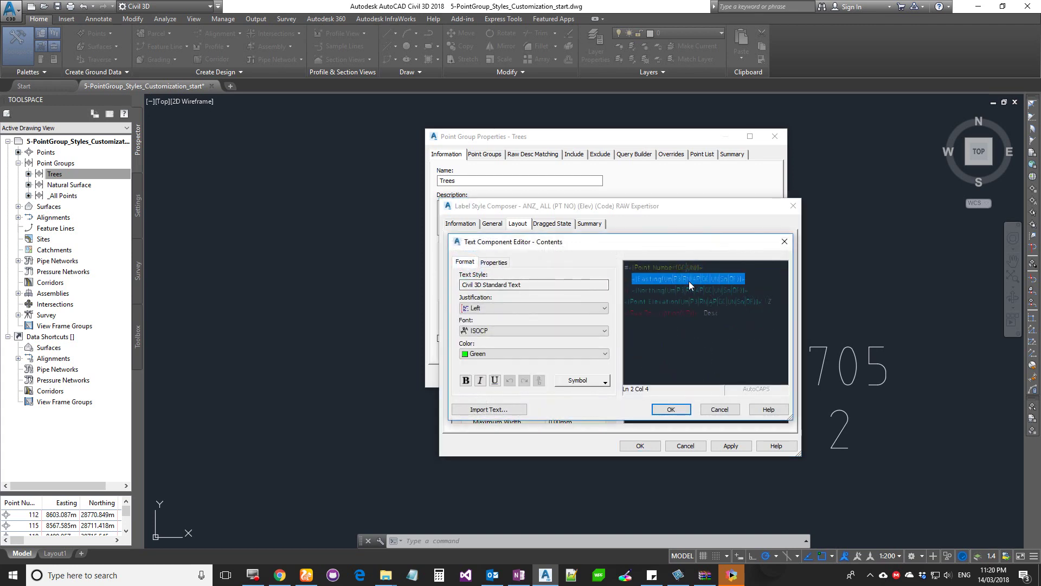
click(708, 411)
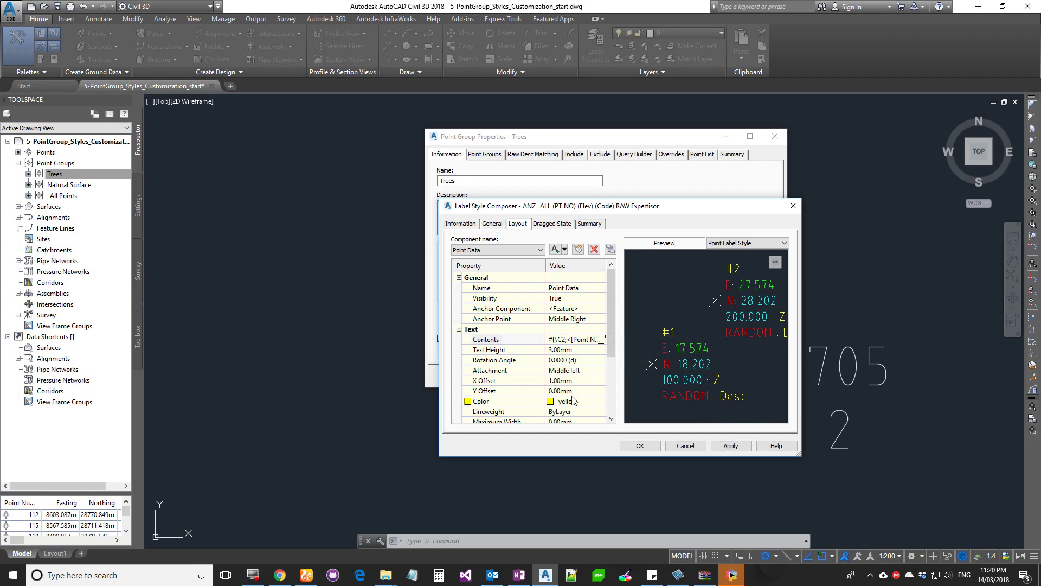
scroll(574, 403, down, 2)
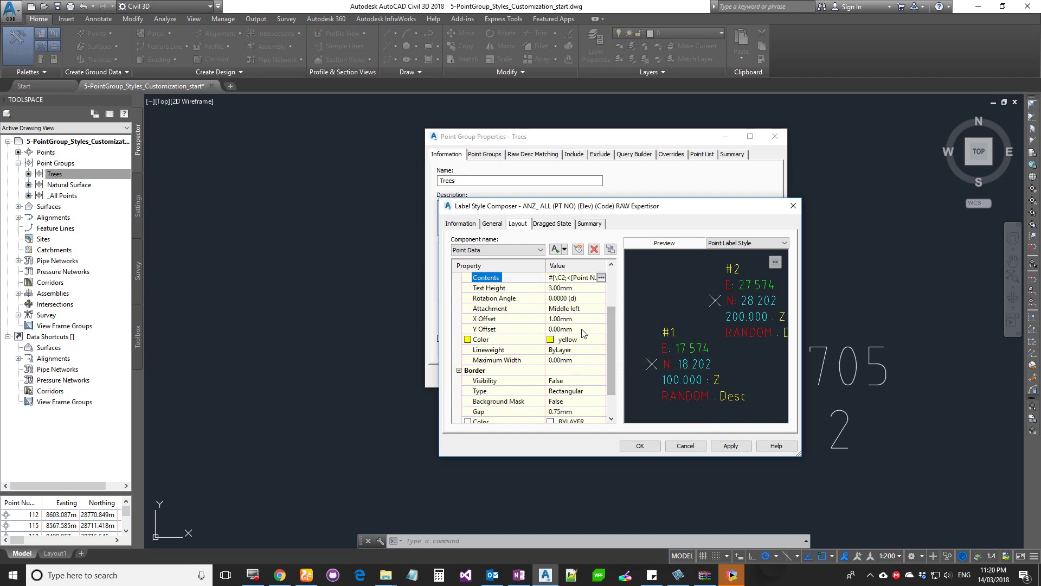
scroll(579, 358, down, 1)
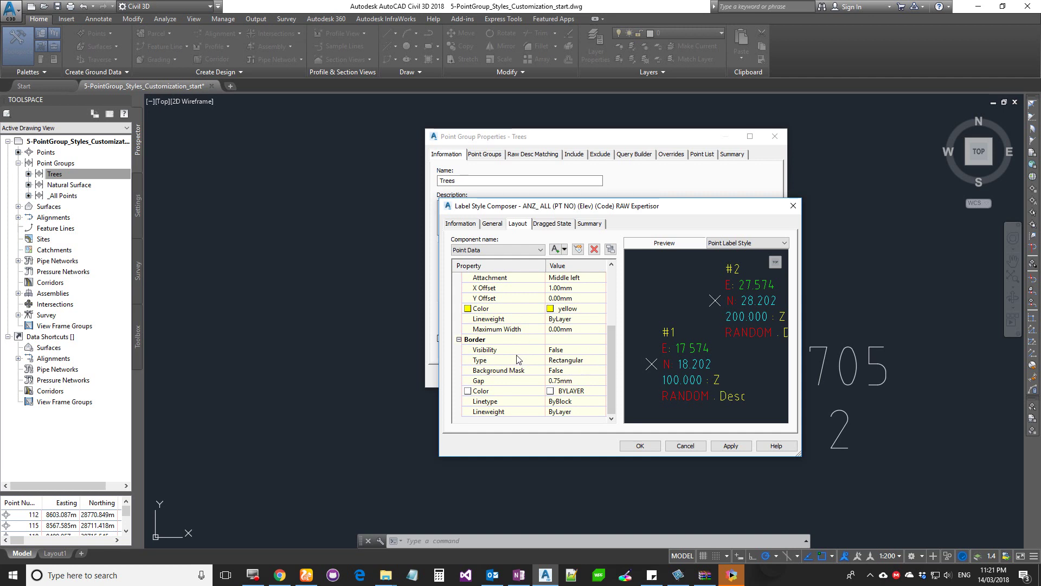
Turn the label border on, try rounded and circular types, keep Rectangular, and go to Dragged State.
click(575, 349)
click(569, 360)
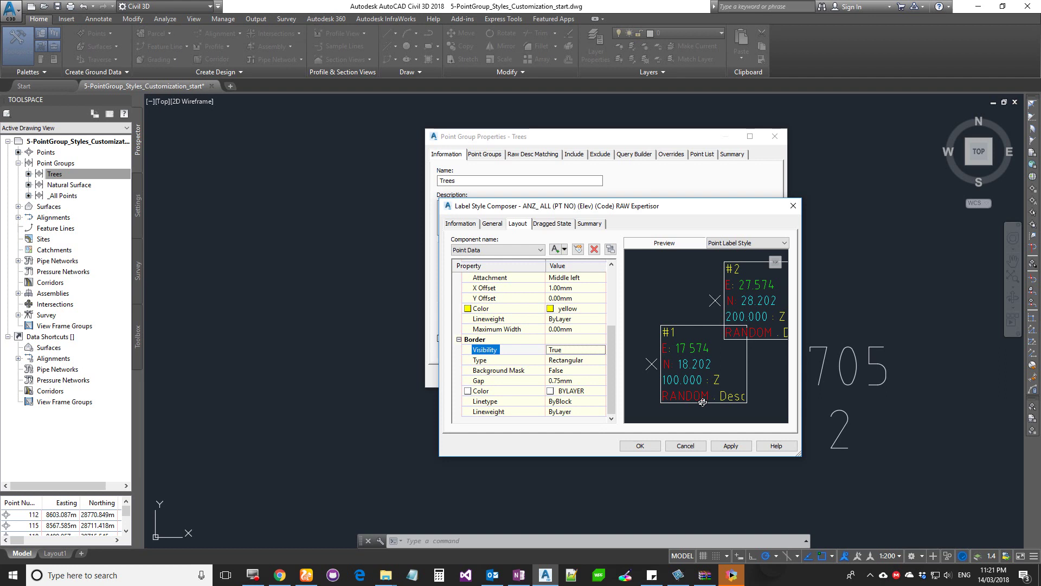
click(567, 360)
click(575, 359)
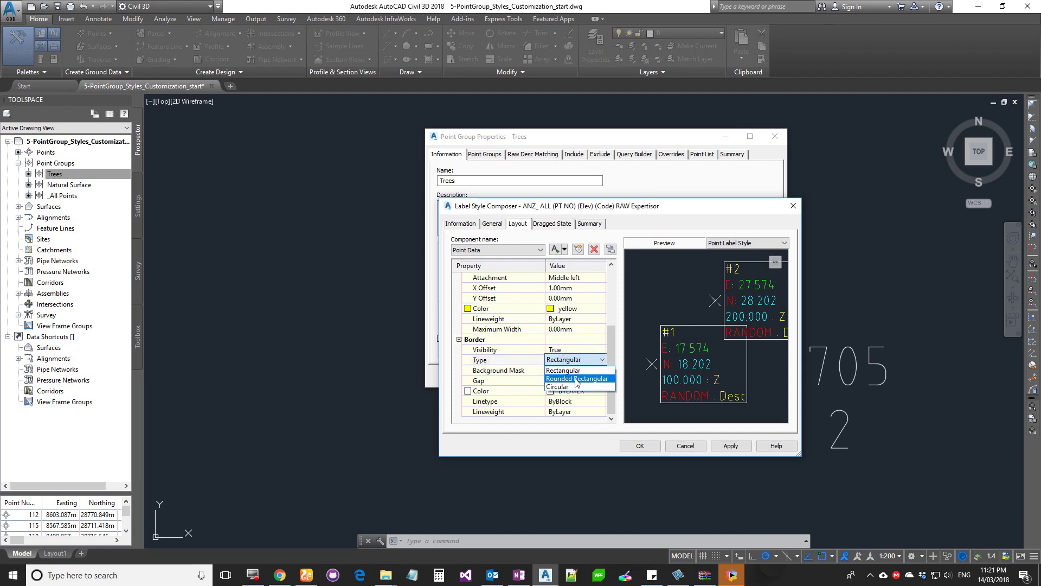
click(576, 379)
click(574, 360)
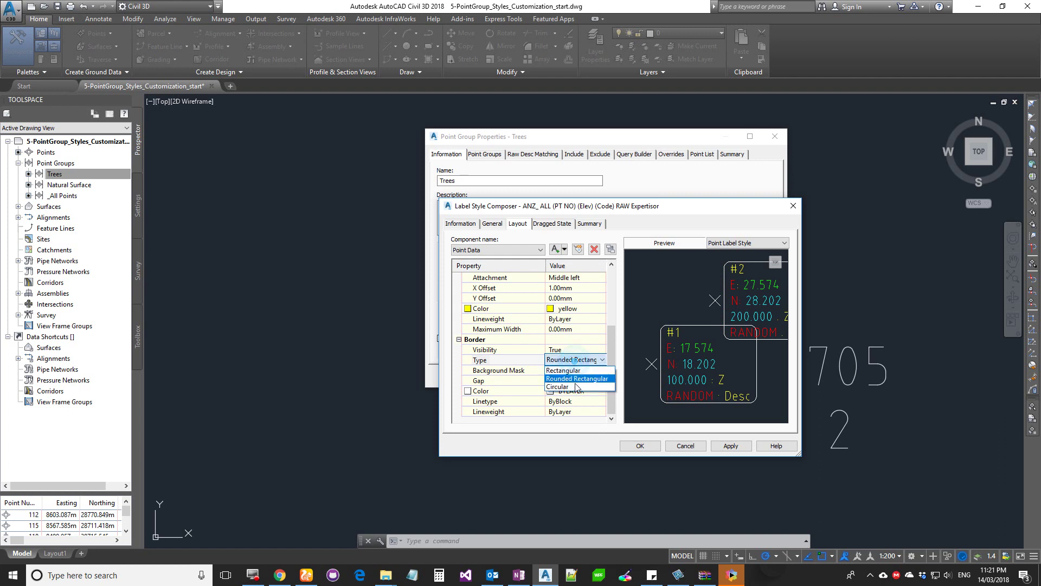
click(575, 386)
click(574, 359)
click(564, 371)
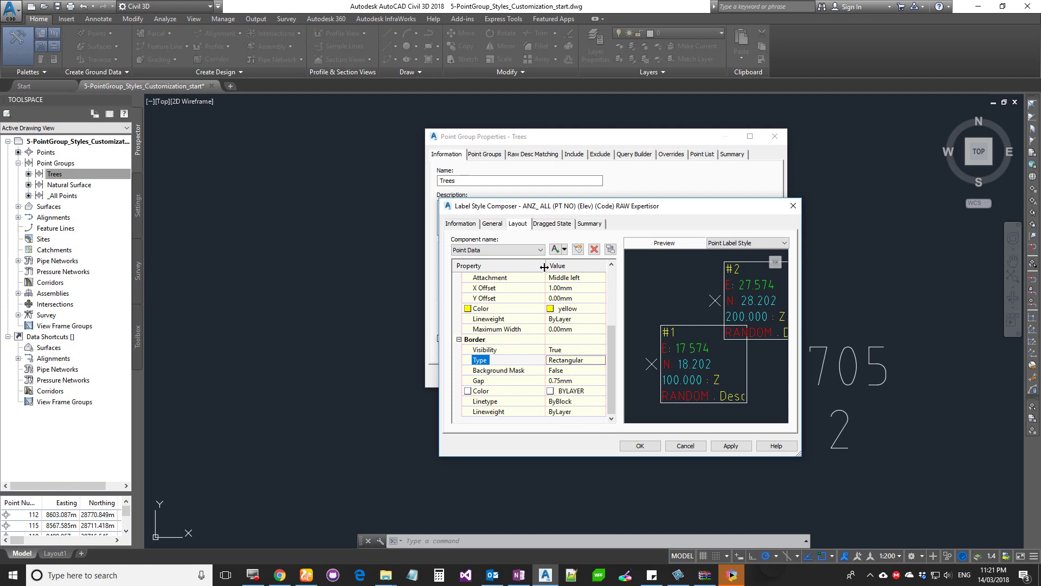
click(545, 226)
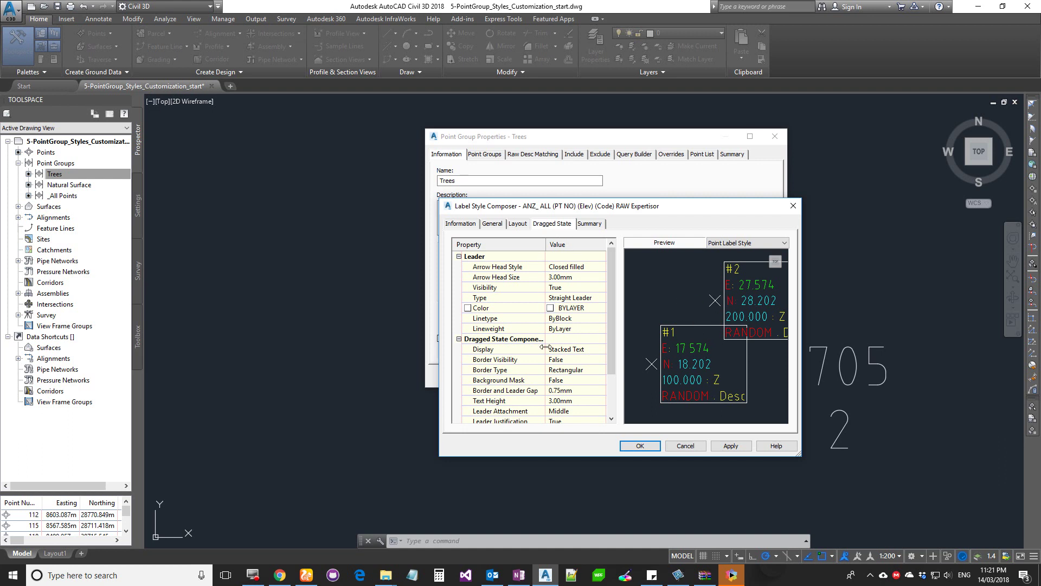
Turn borders on for dragged labels and set their colour to red.
click(572, 360)
click(572, 360)
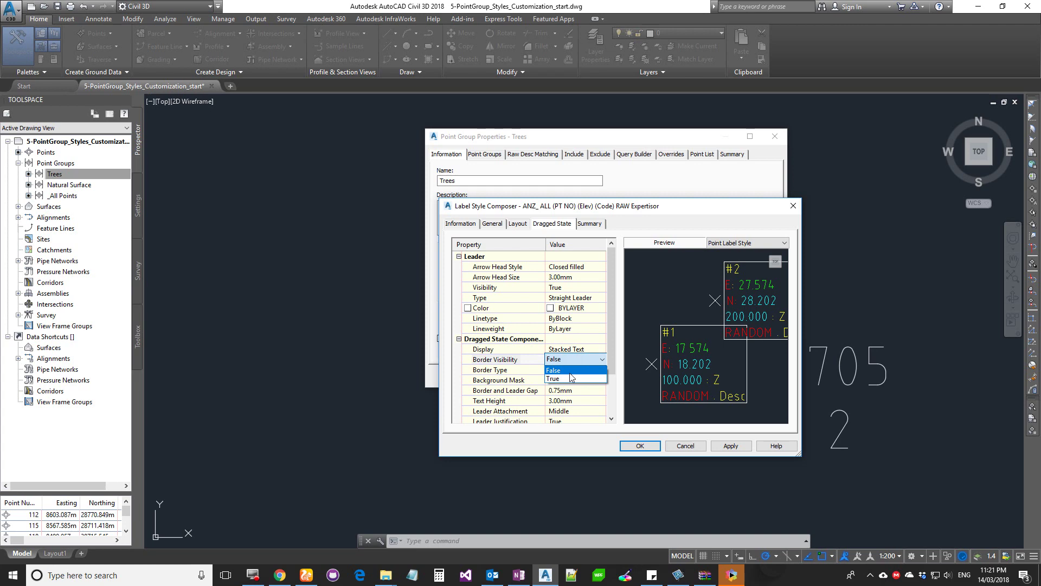
click(570, 382)
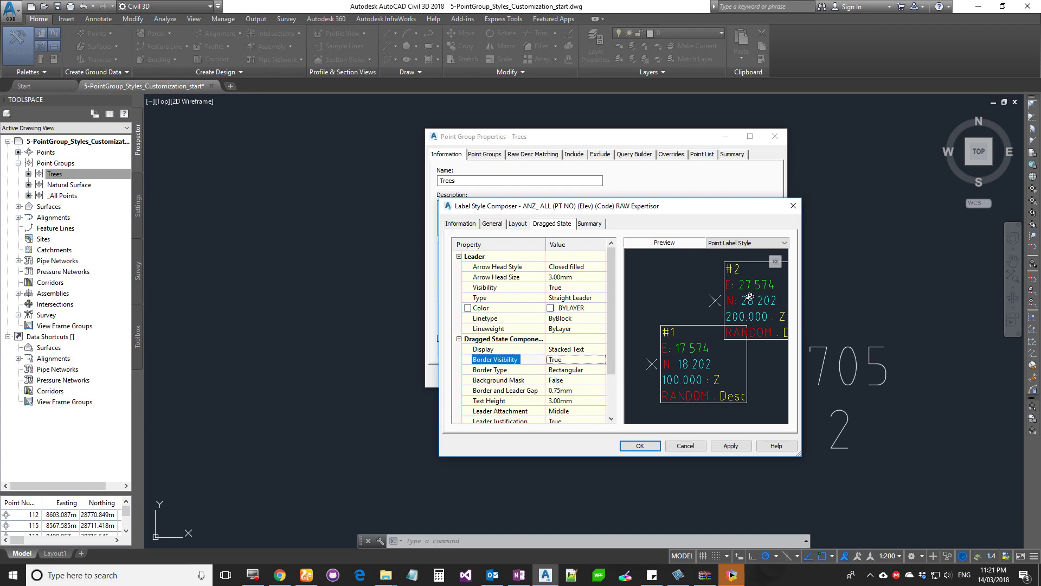
scroll(578, 393, down, 1)
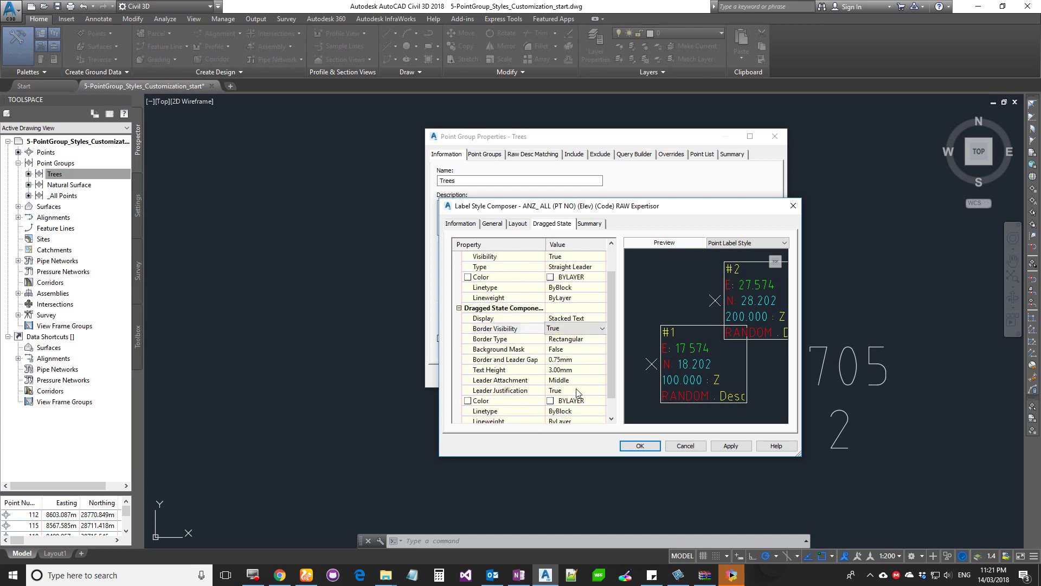
click(573, 400)
click(574, 401)
click(536, 358)
click(610, 419)
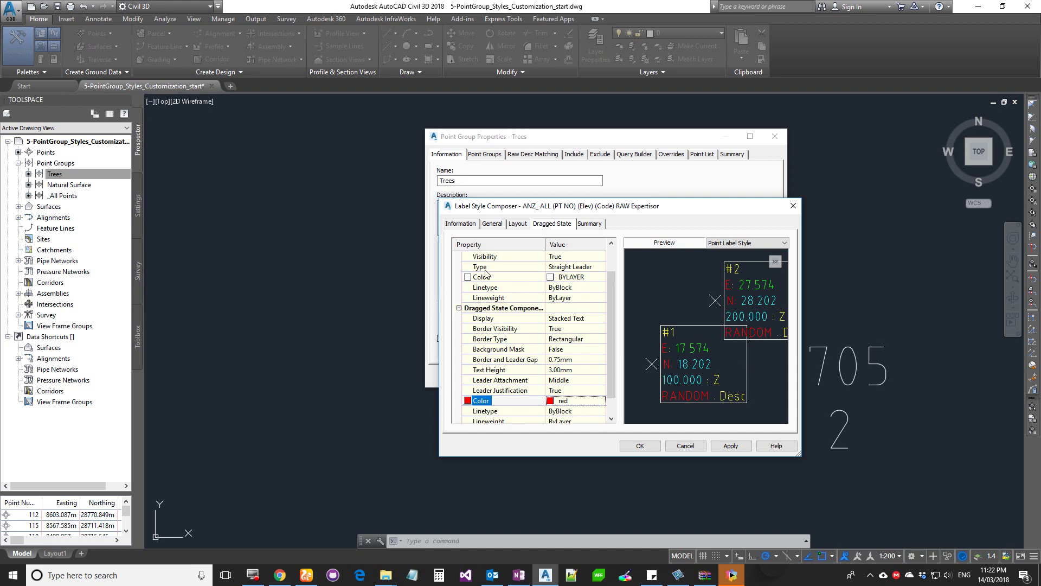
Review the summary, save the label style and close the Trees point group properties.
click(582, 224)
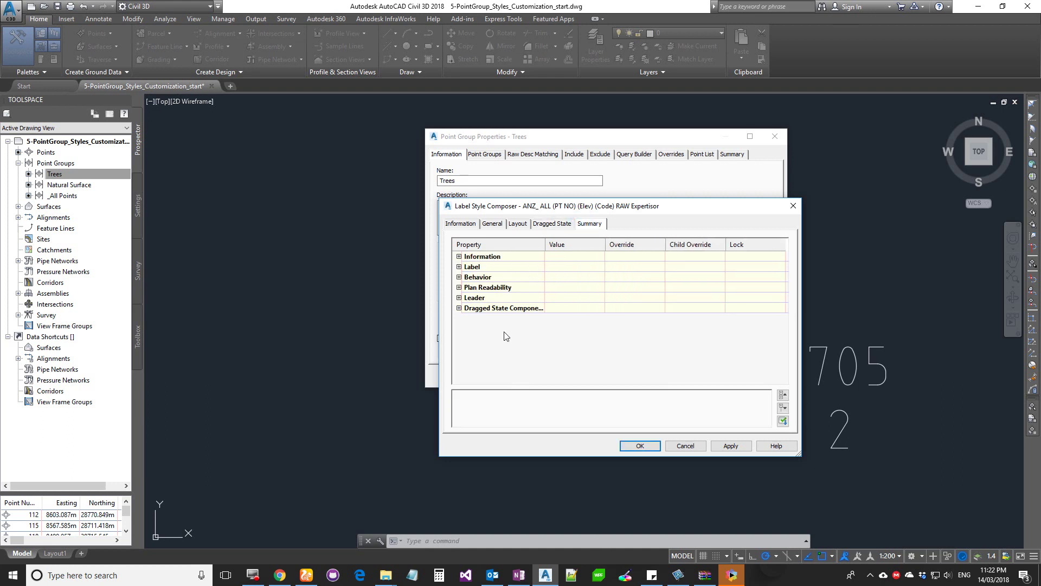
click(639, 445)
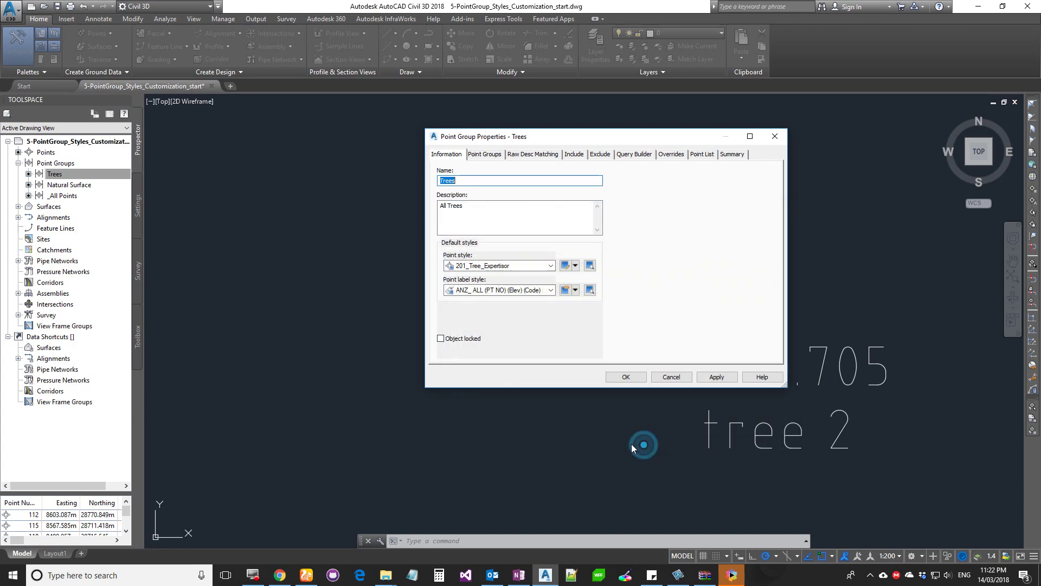
click(626, 379)
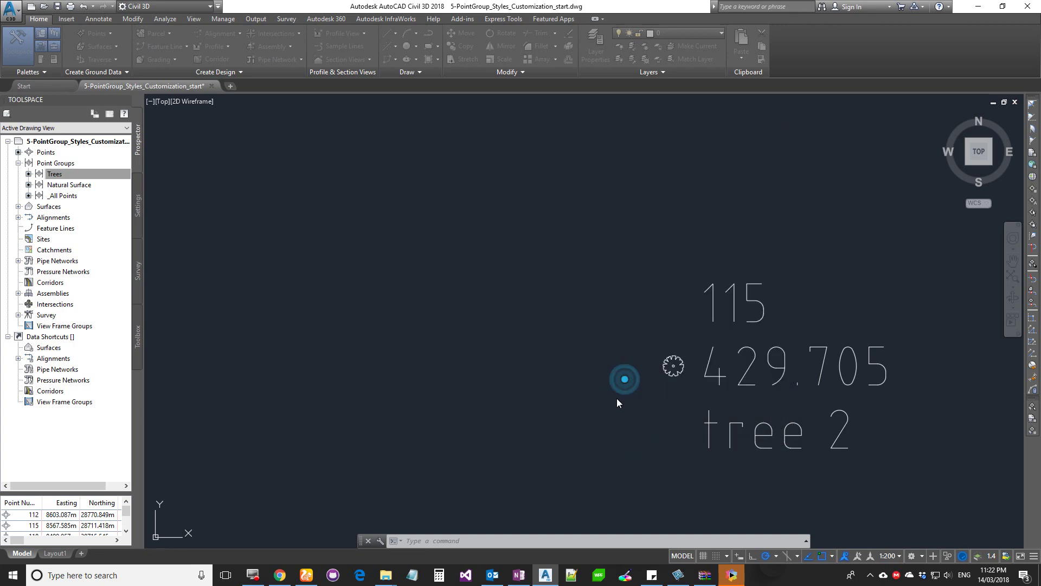